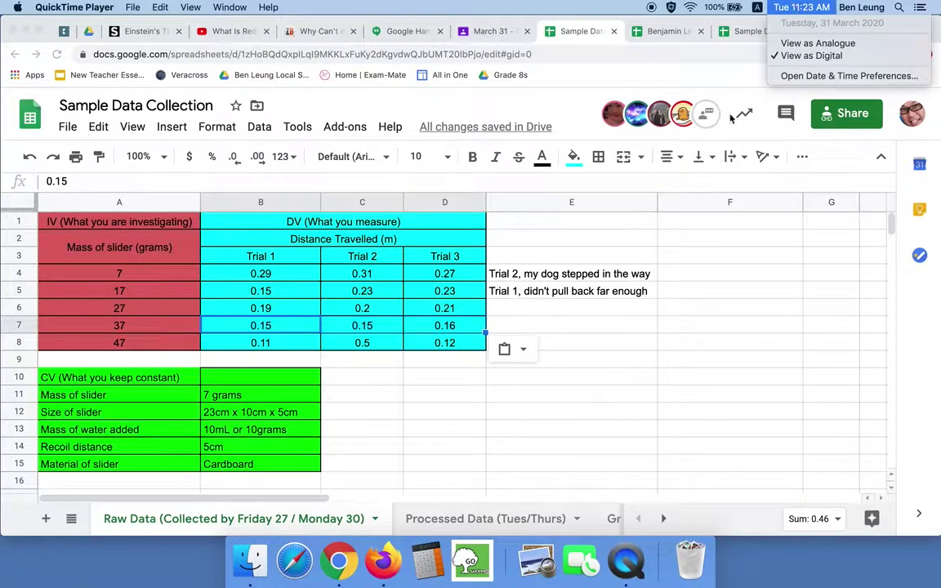
click(635, 208)
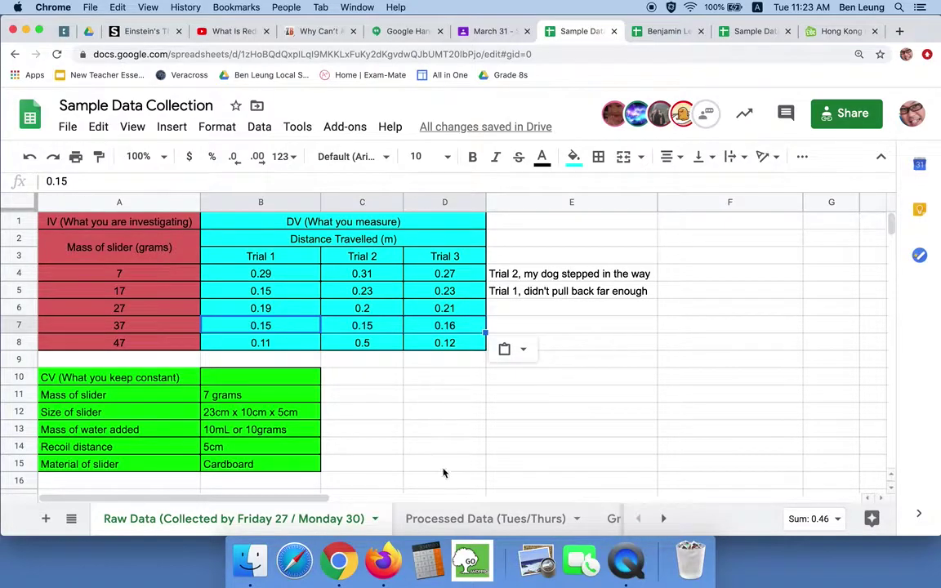
drag(443, 472, 123, 211)
click(441, 425)
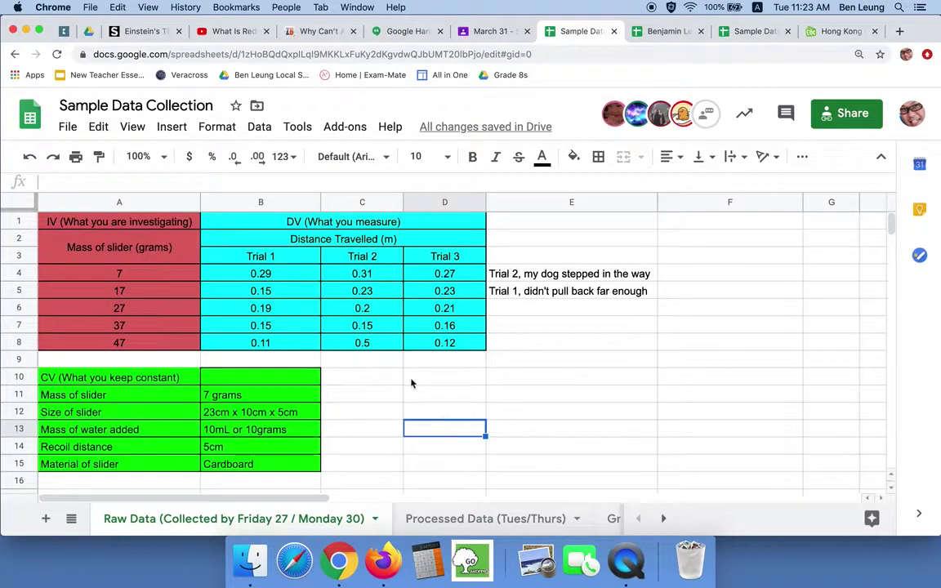
click(189, 380)
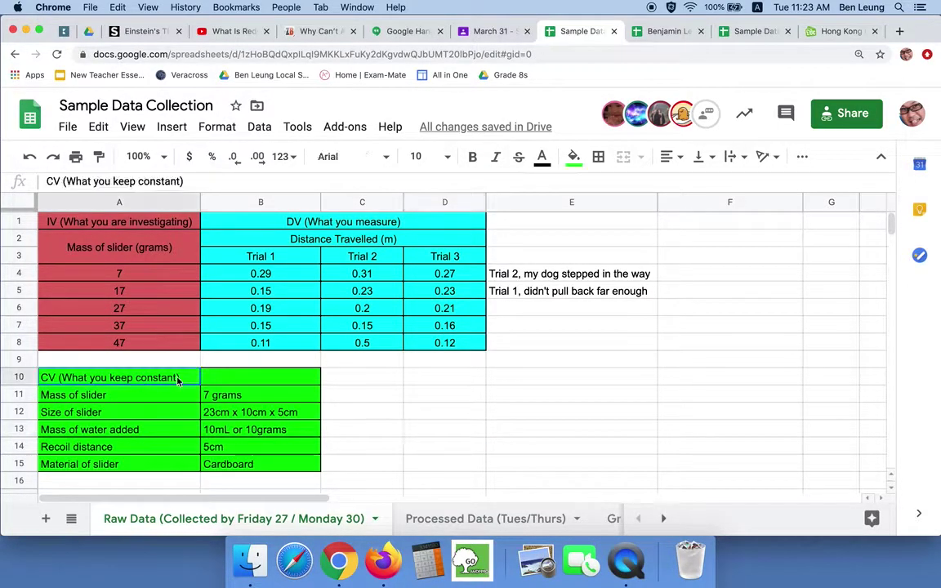
drag(280, 276, 462, 352)
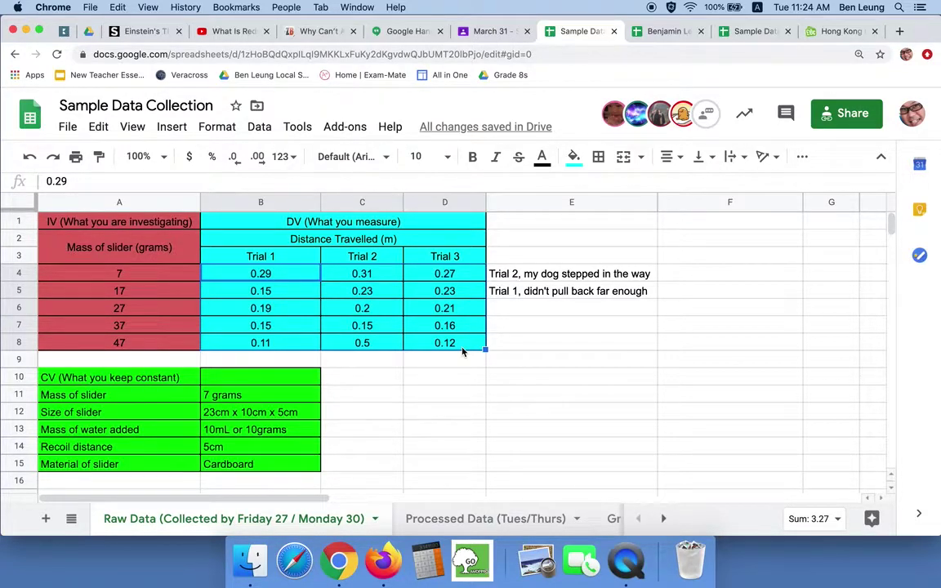
Narrow column B slightly and add the heading "Notes" in cell E3 above the trial comments.
drag(321, 202, 314, 202)
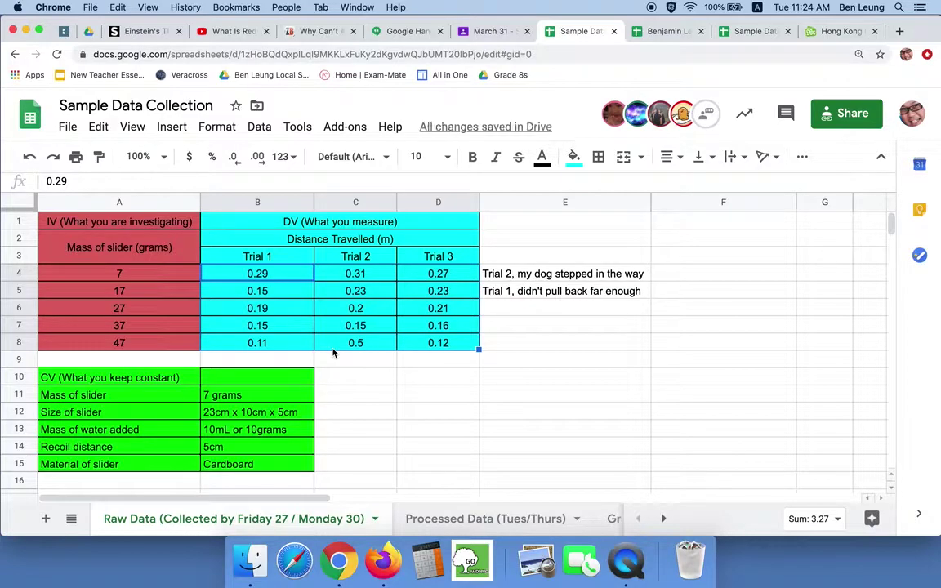
drag(542, 275, 541, 294)
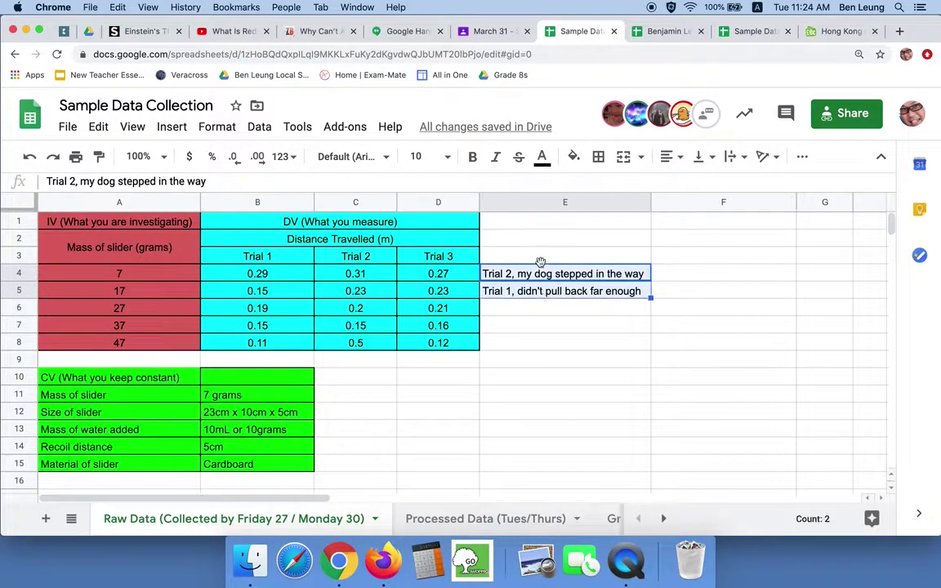
click(542, 258)
text(Notes)
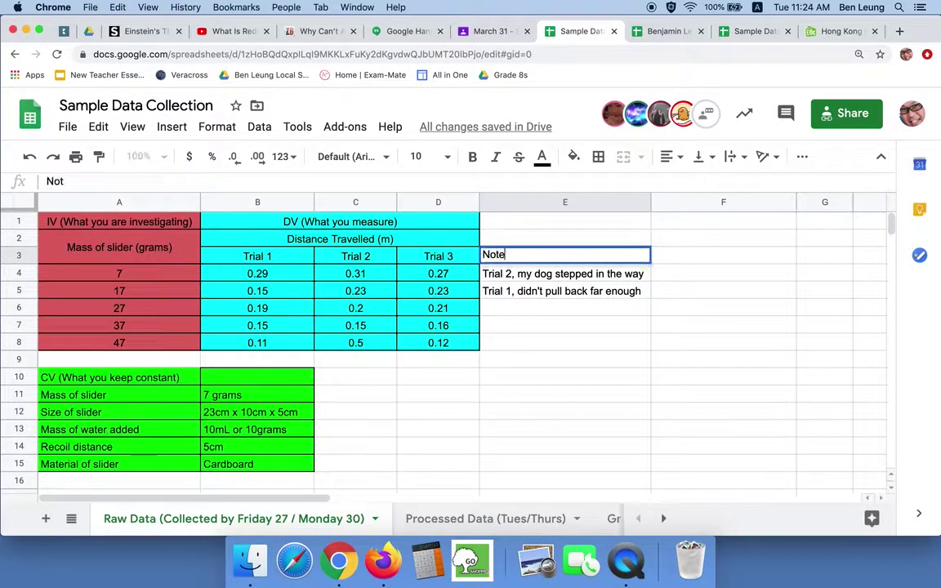
key(Return)
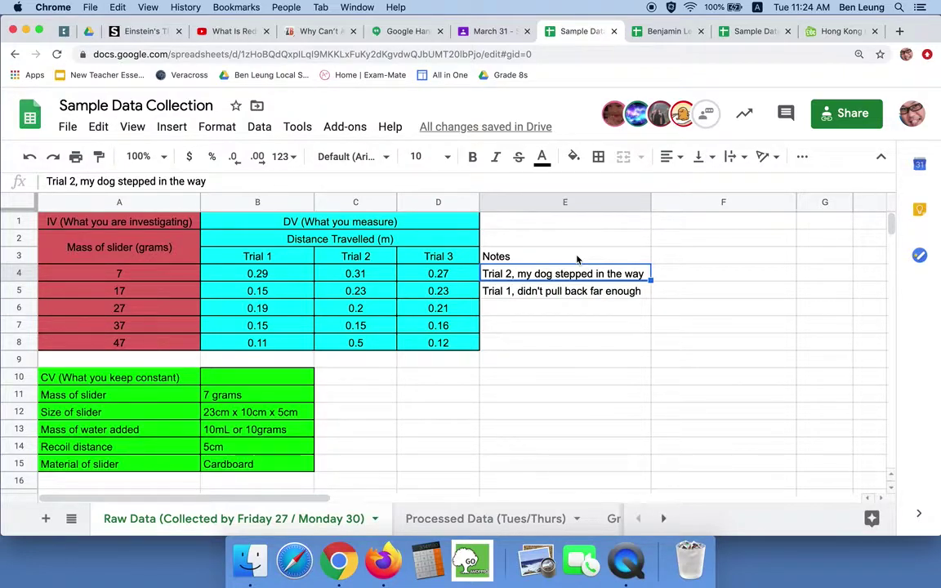
click(355, 294)
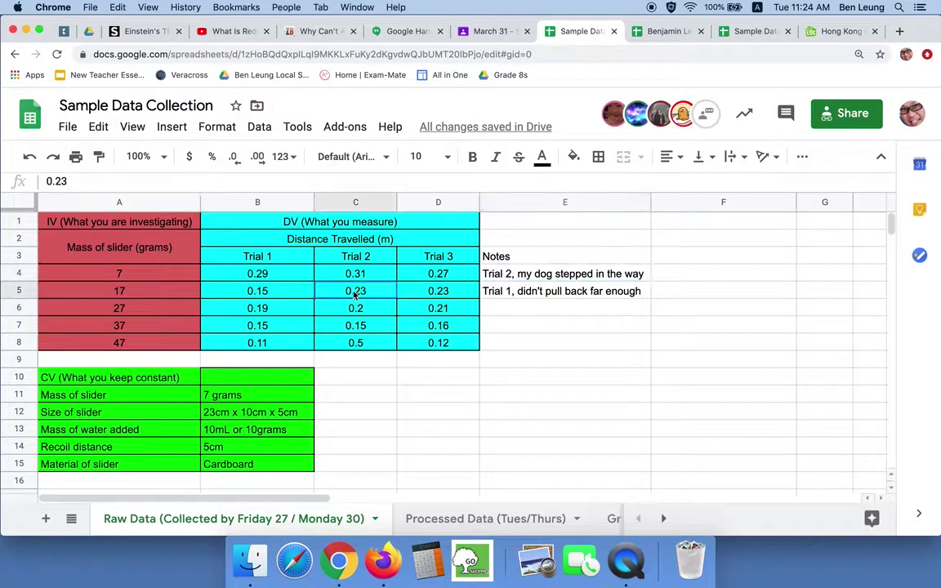
click(288, 294)
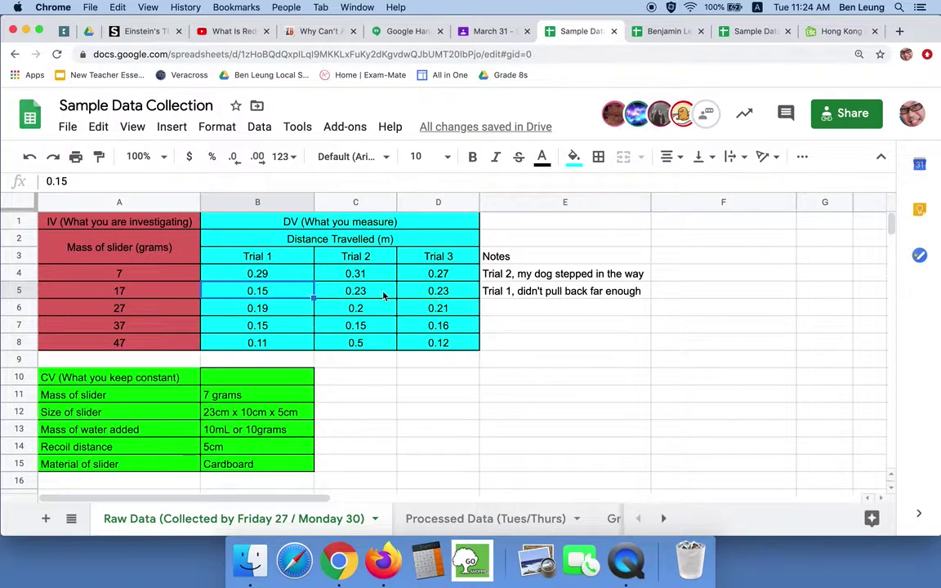
click(532, 294)
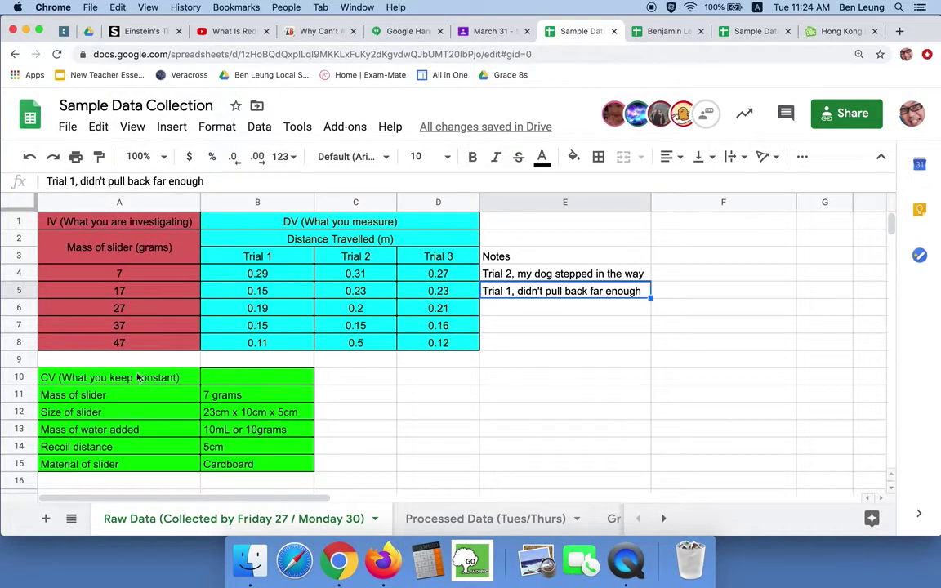
Apply all borders to the control variables table in A10:B15.
drag(137, 378, 237, 464)
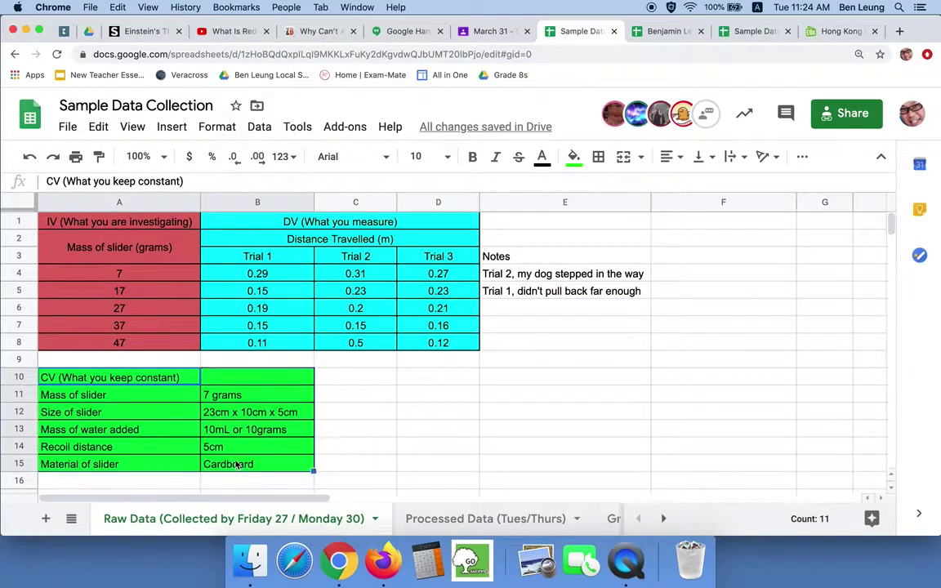
click(600, 156)
click(605, 187)
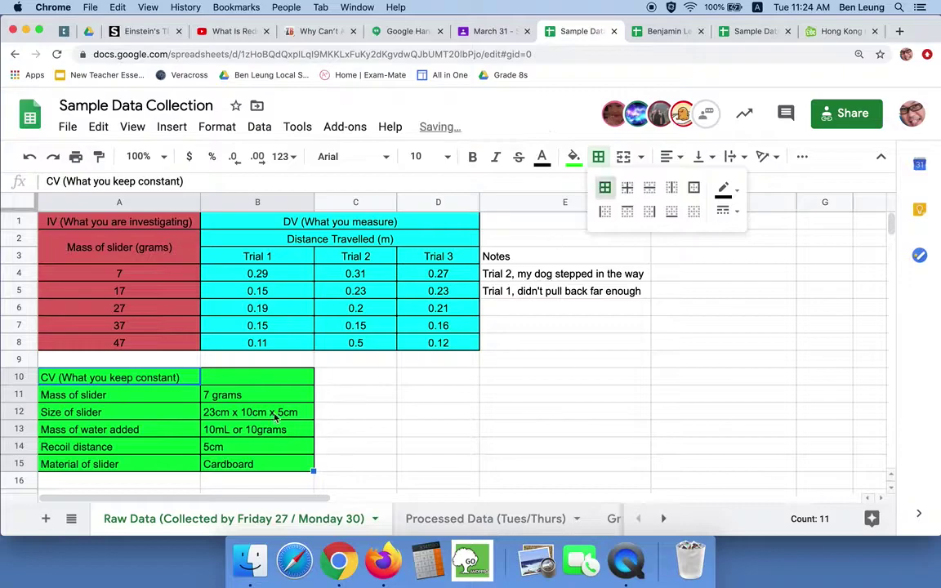
click(216, 395)
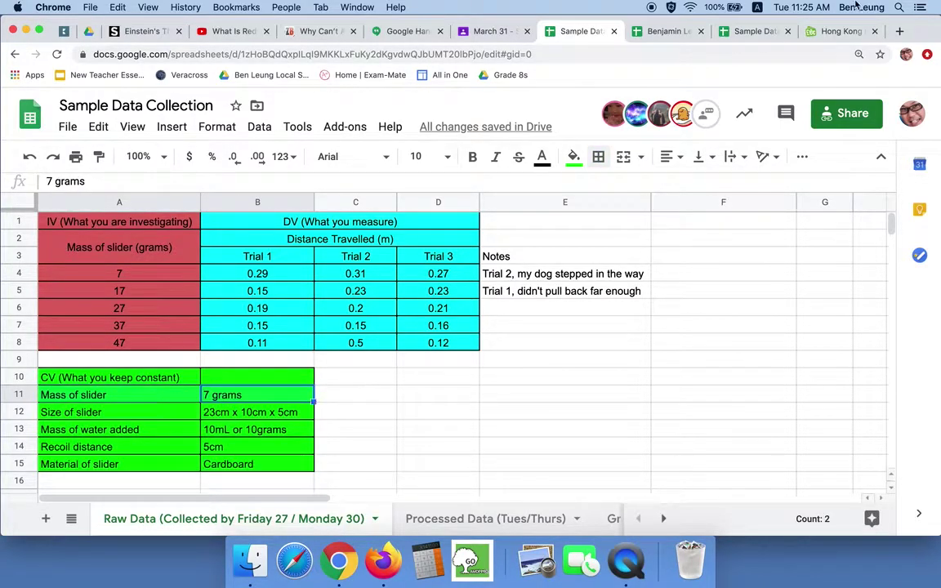
Switch to the Hong Kong dollar coins web page and read the weights of the 10, 5, 2 and 1 dollar coins.
click(838, 34)
scroll(673, 269, up, 5)
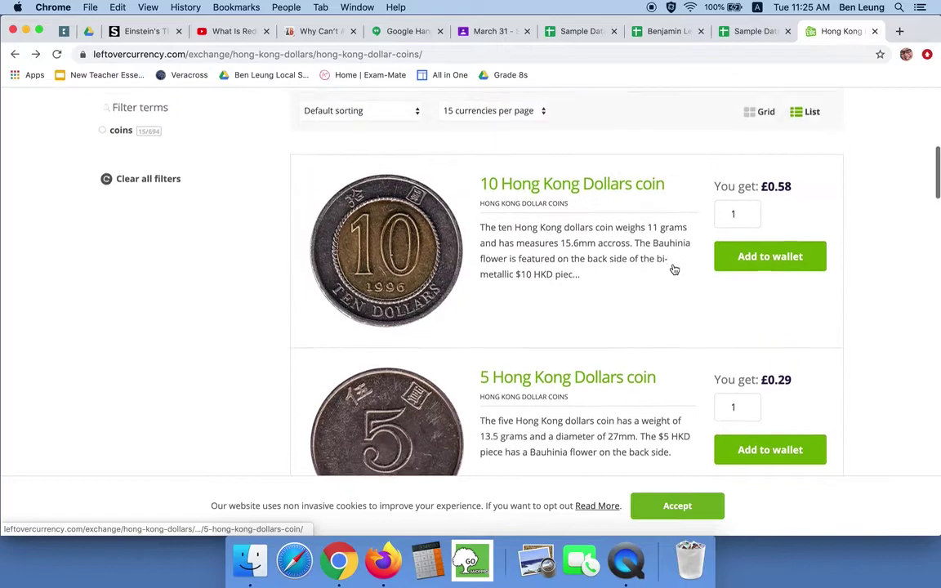
scroll(672, 268, down, 2)
scroll(674, 269, down, 1)
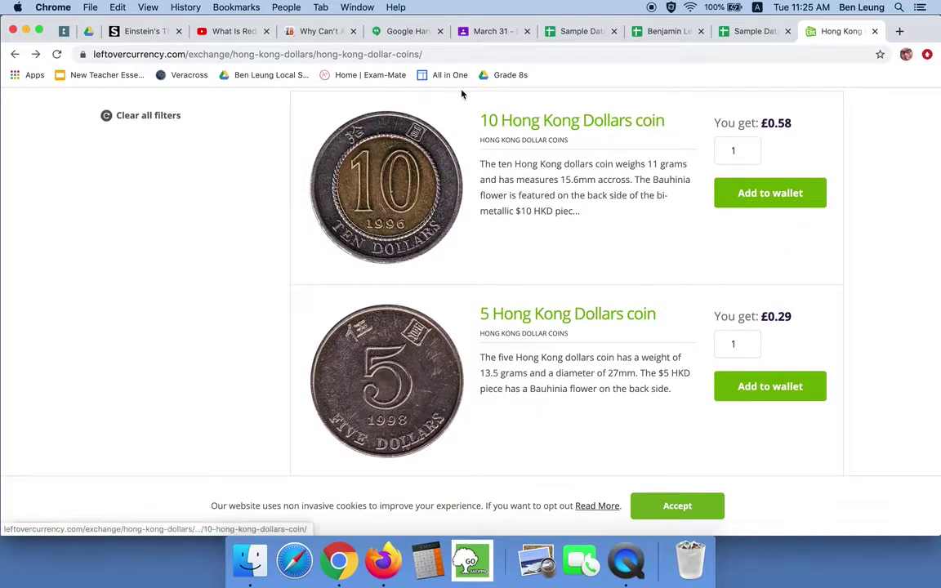
scroll(551, 210, down, 1)
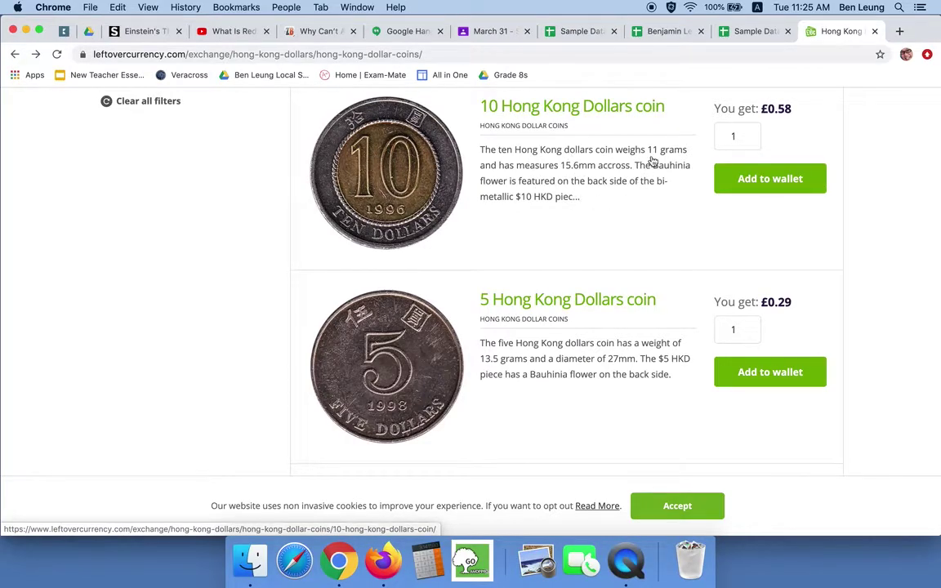
scroll(461, 369, down, 3)
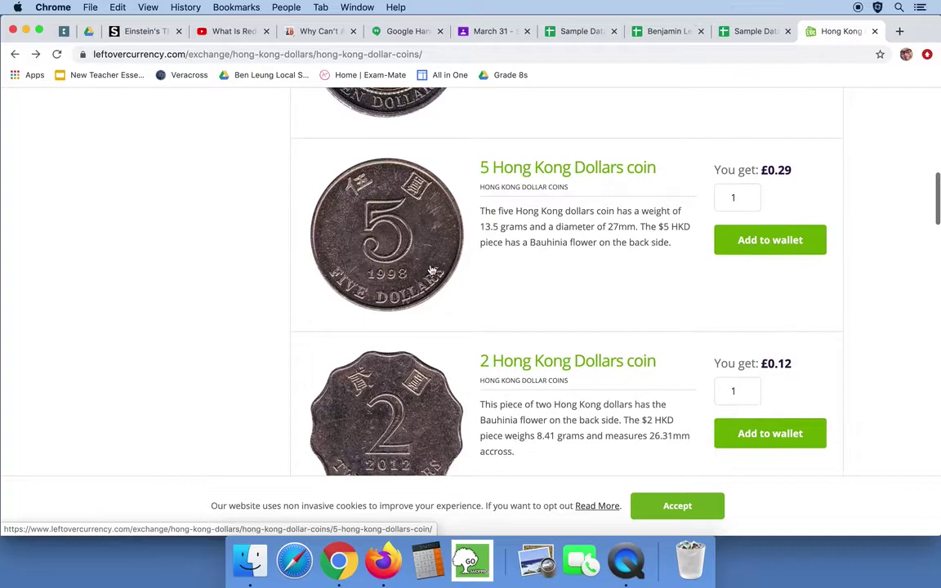
scroll(518, 330, down, 4)
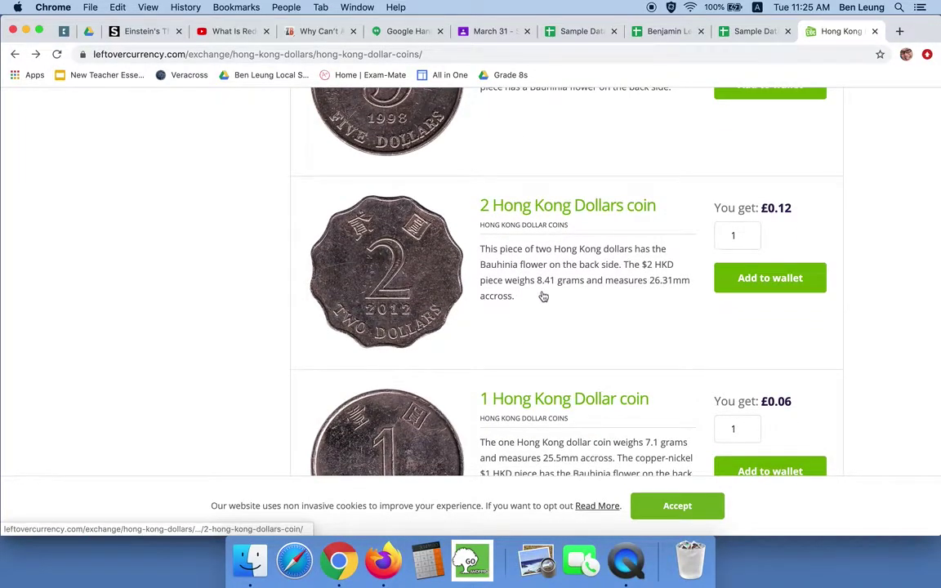
scroll(565, 296, down, 3)
scroll(567, 295, down, 1)
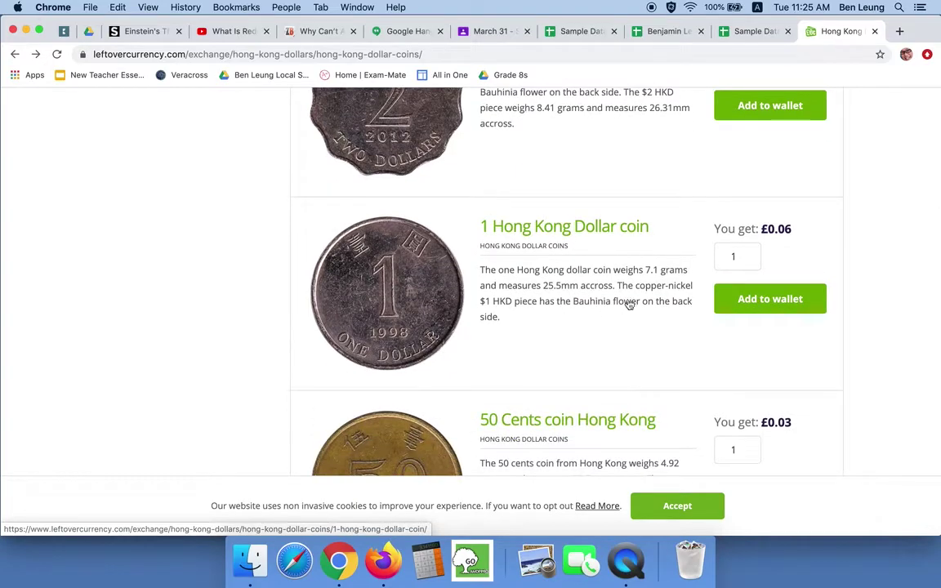
Switch to the Sample Data Collection 8C Demo spreadsheet and check the slider size and coin mass constants.
click(666, 31)
click(734, 37)
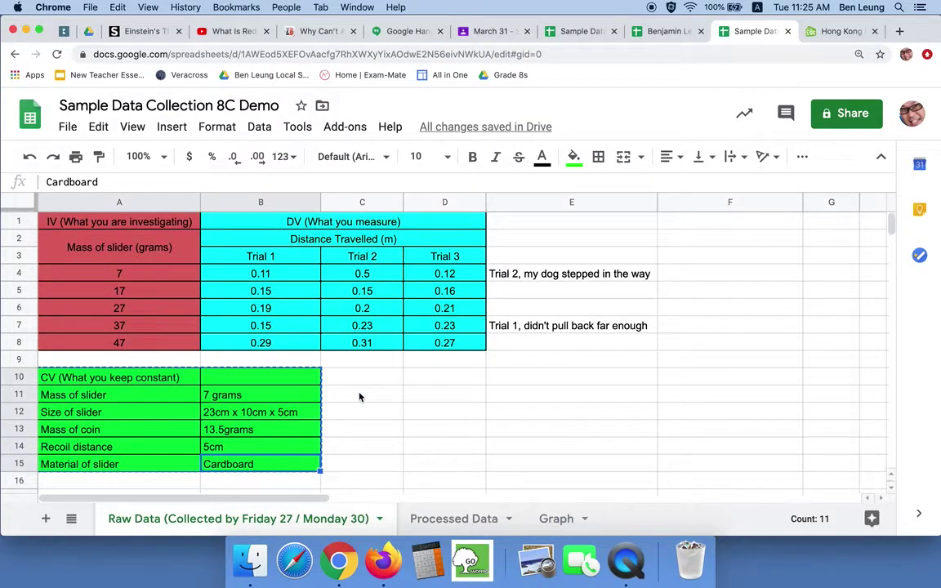
click(277, 415)
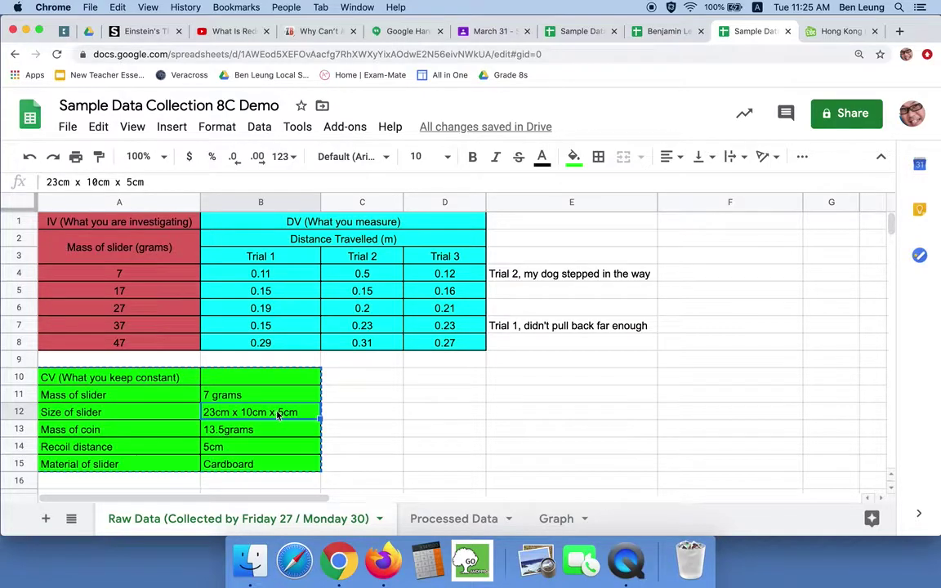
click(224, 435)
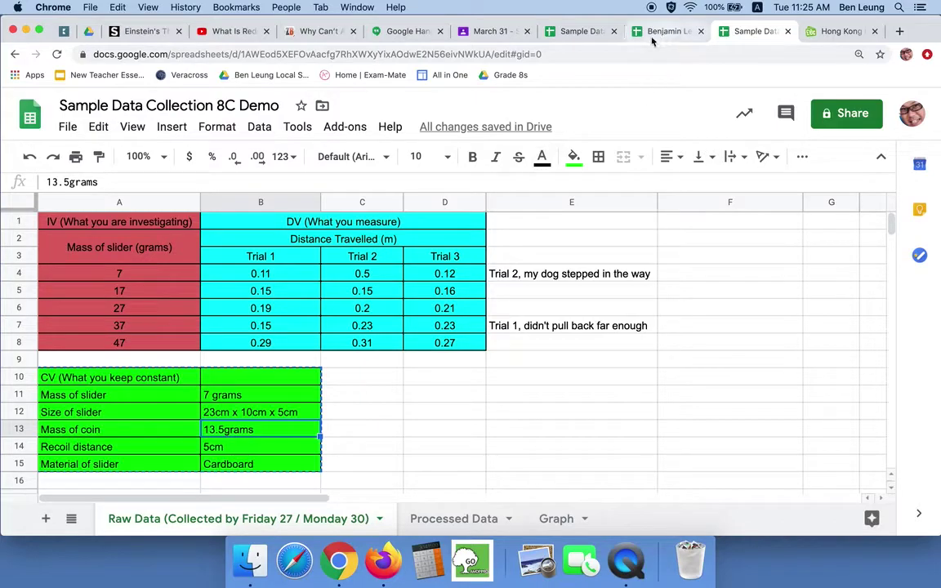
Return to the Sample Data Collection spreadsheet and close the two other spreadsheet tabs beside it.
click(575, 32)
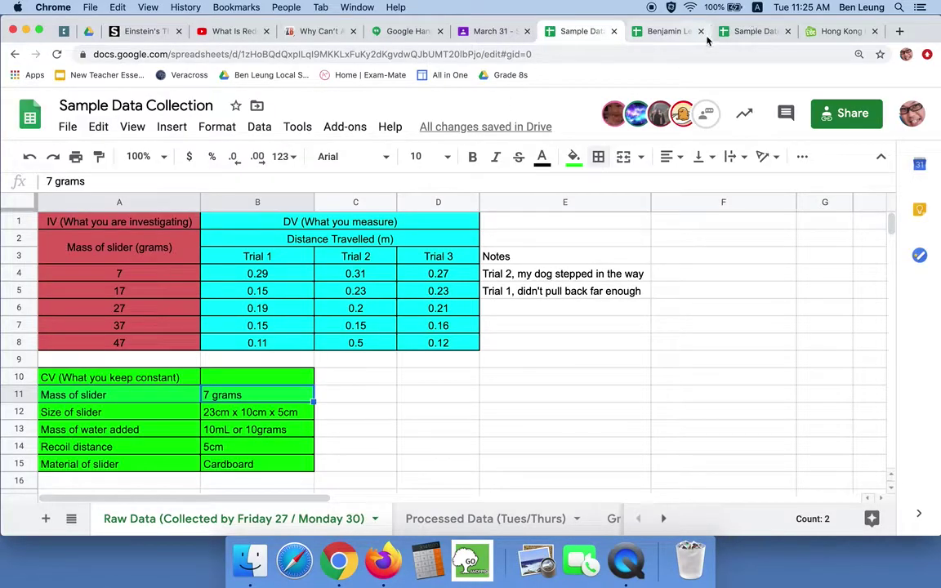
click(701, 31)
click(701, 32)
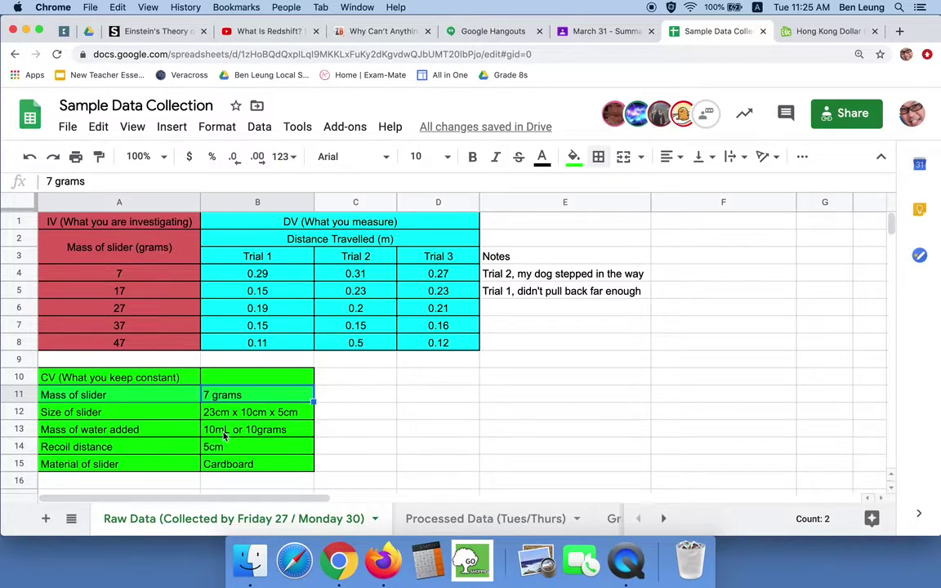
Examine the slider mass and added water constants against the first row of the trial data.
click(224, 437)
key(Left)
click(257, 436)
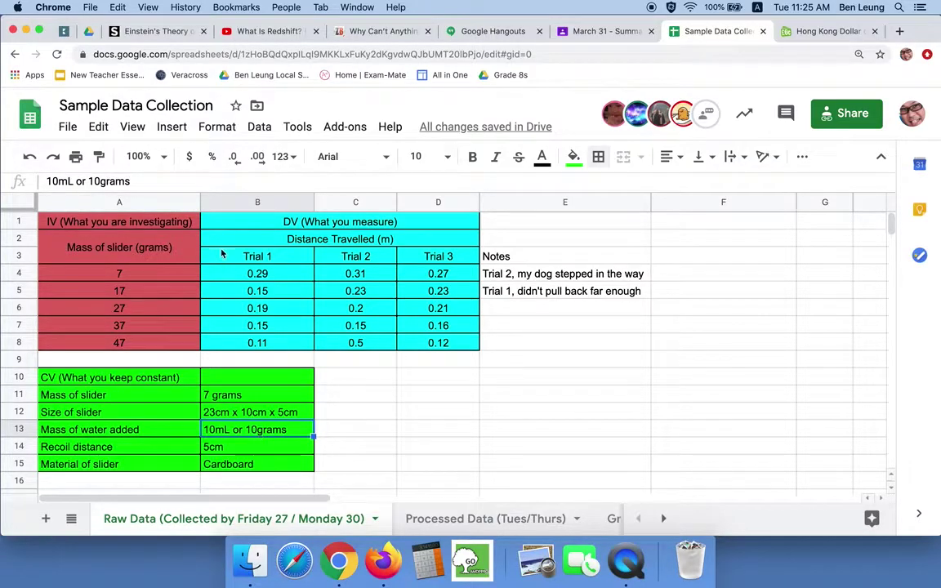
click(177, 277)
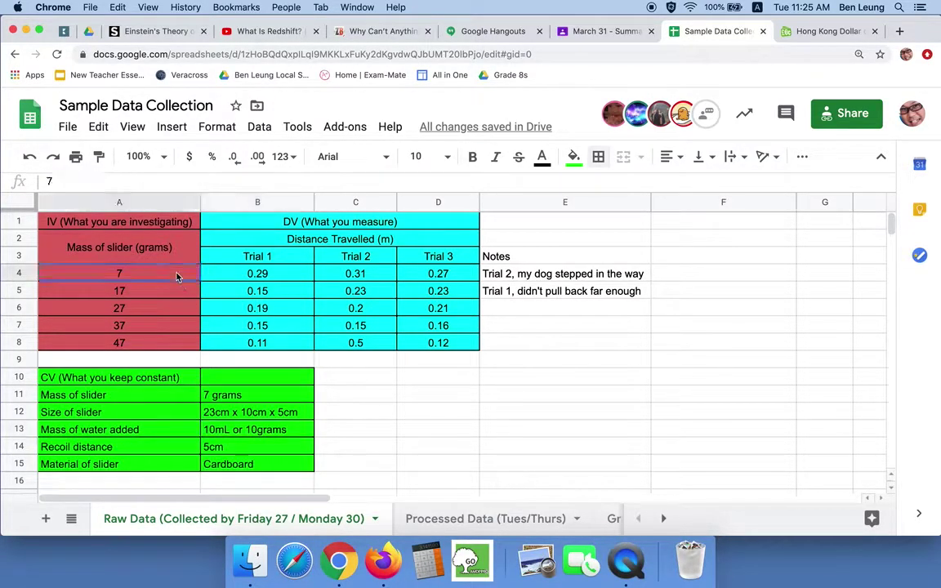
drag(461, 276, 237, 274)
click(181, 280)
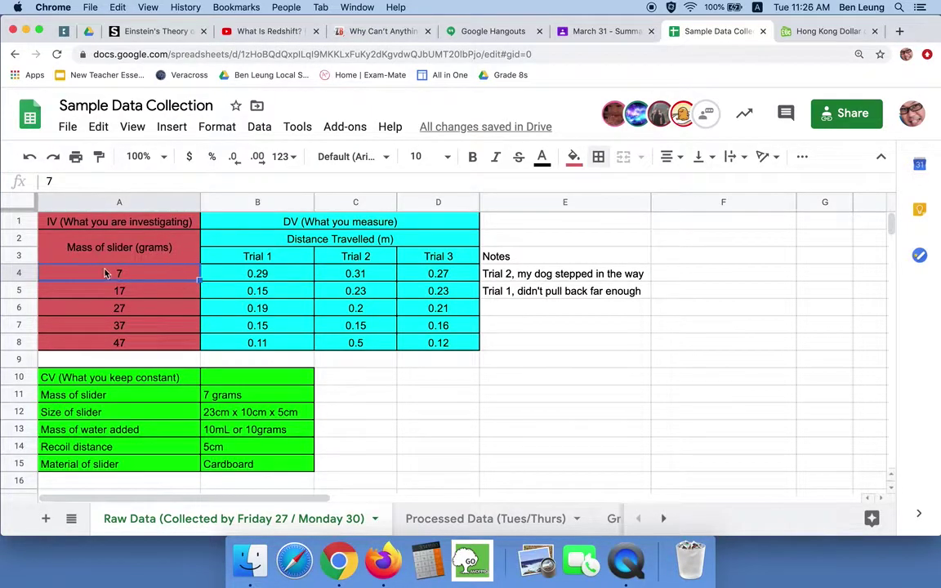
drag(233, 396, 167, 394)
Enter the slider masses as sums, 7+10 in cell A5 and 7+20 in cell A6.
drag(183, 293, 412, 292)
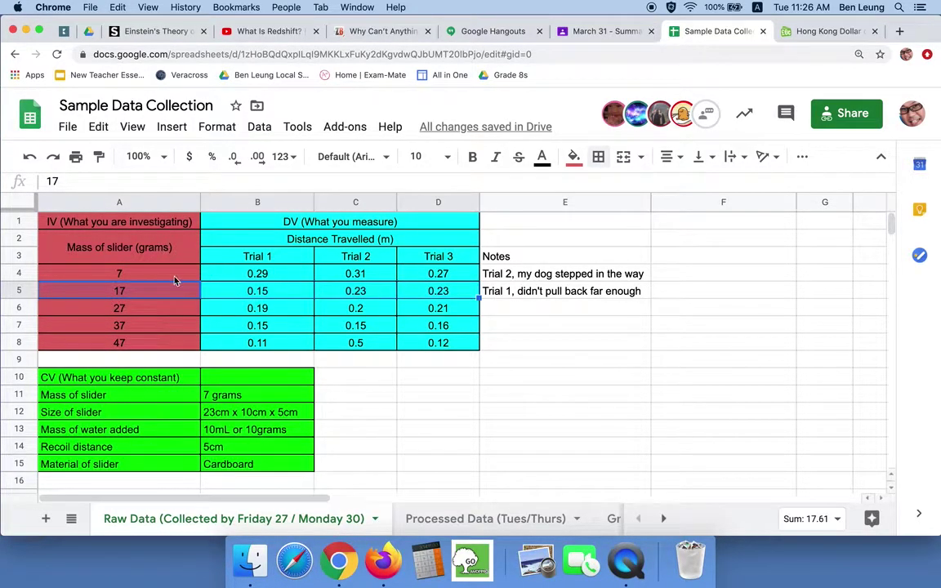
text(7+10)
key(BackSpace)
text(0)
key(Tab)
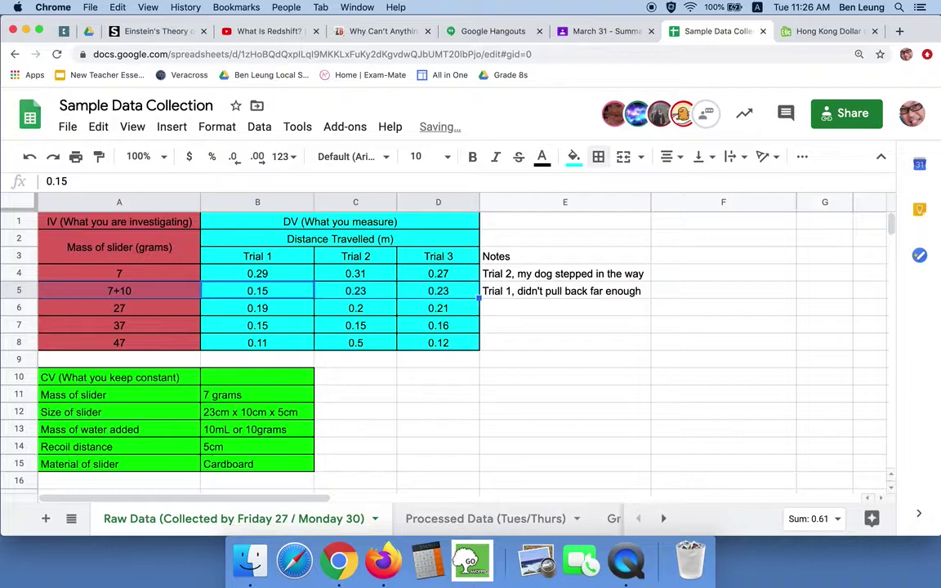
click(257, 308)
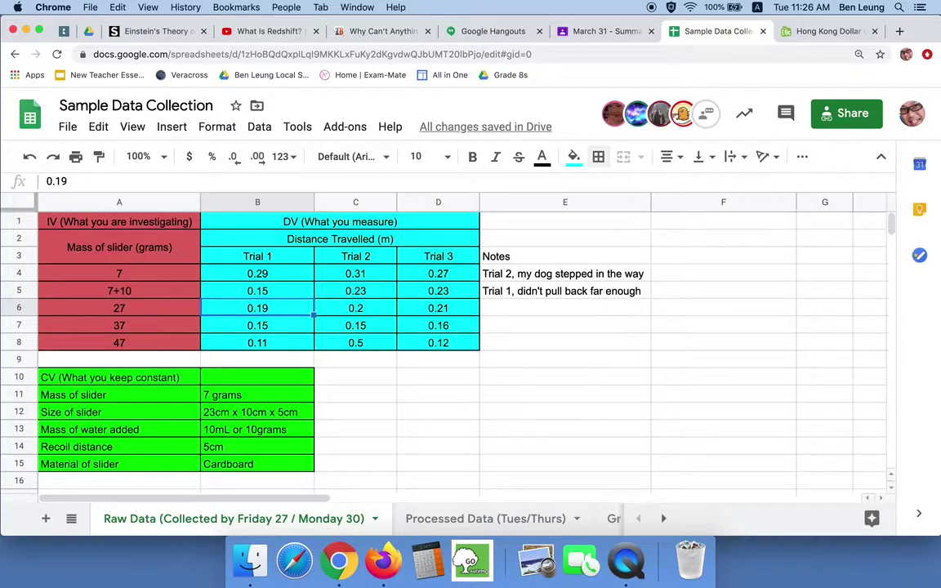
click(172, 313)
text(7+20)
key(Return)
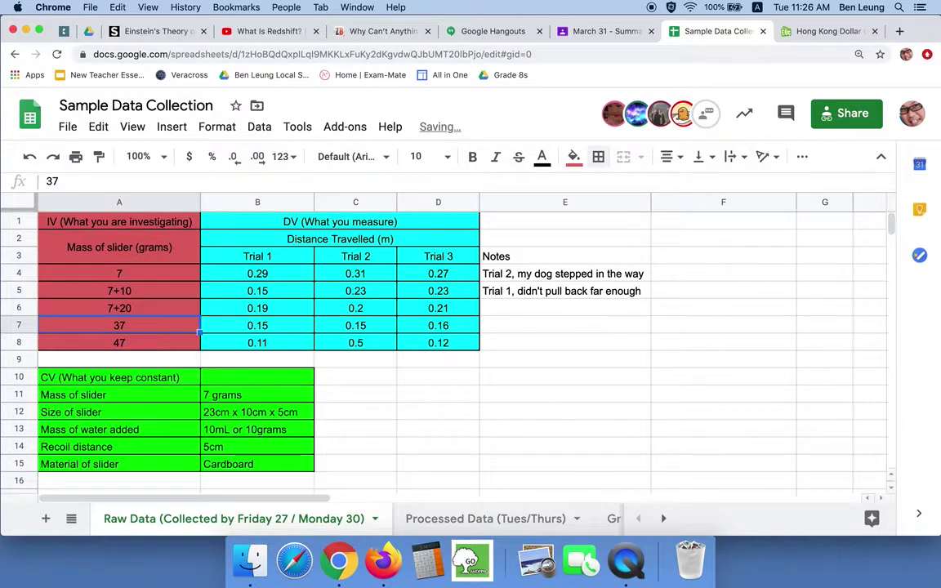
Undo the two slider mass entries in cells A5 and A6.
key(super+z)
key(super+z)
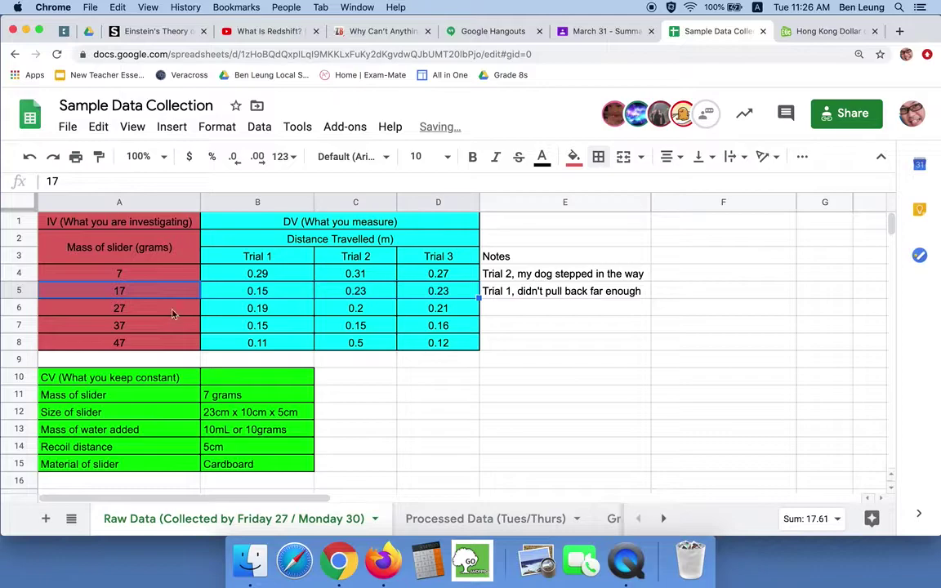
click(219, 397)
click(185, 395)
drag(184, 395, 221, 395)
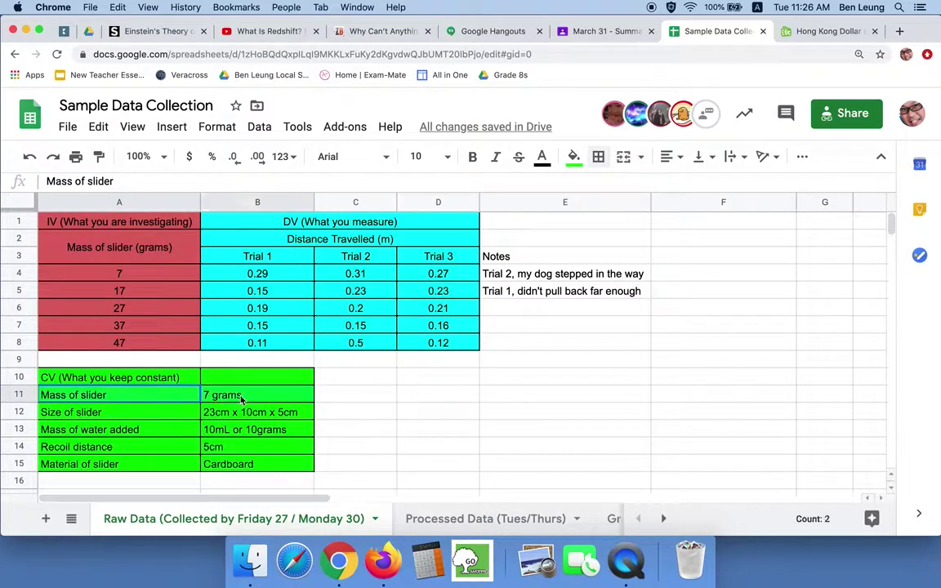
drag(237, 430, 162, 435)
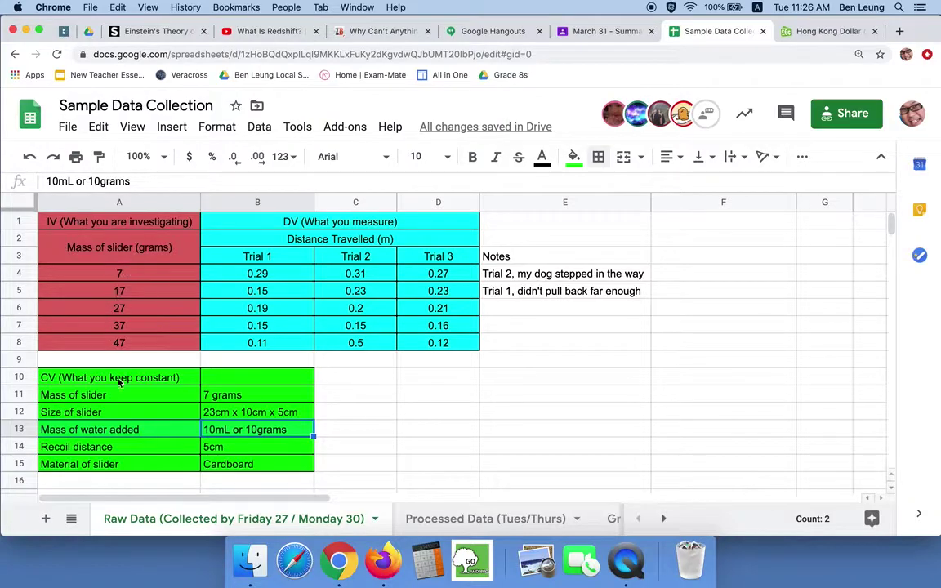
click(225, 448)
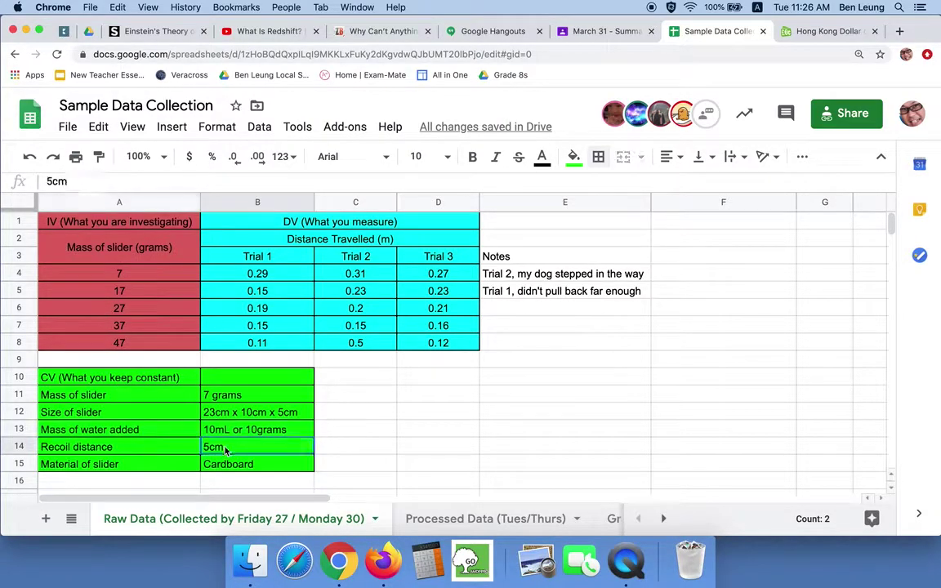
shift+click(185, 448)
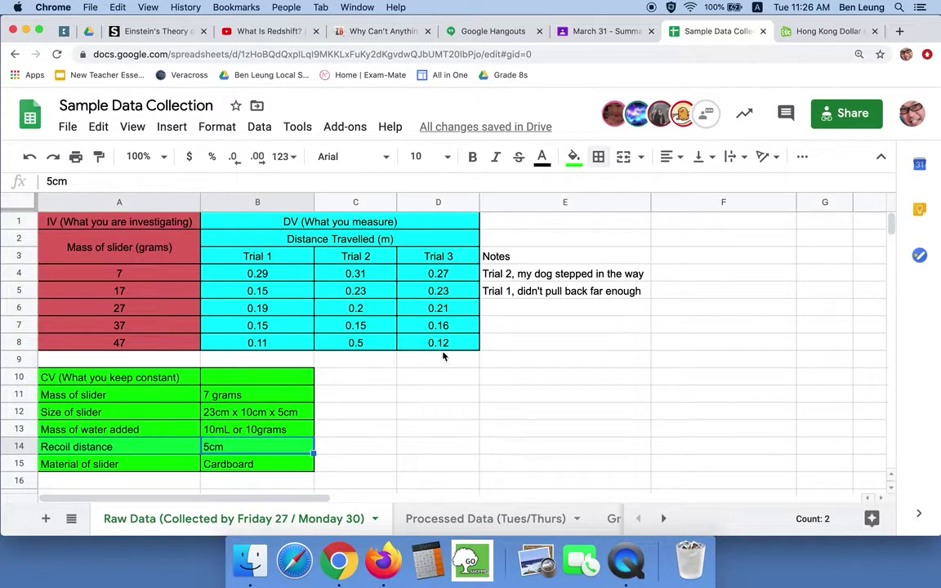
Copy the raw data table A1:D8 into the Processed Data (Tues/Thurs) sheet and fit column A to its text.
drag(446, 349, 156, 233)
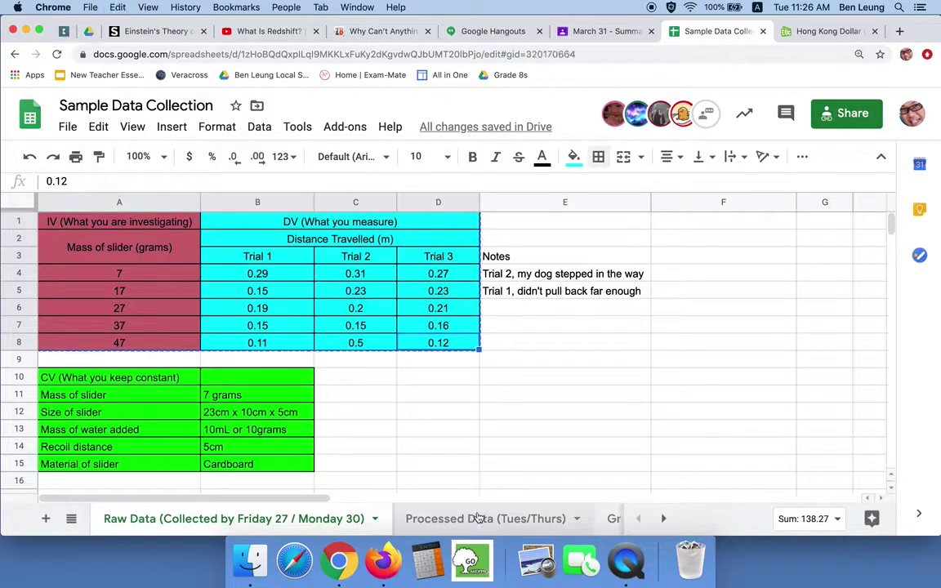
click(416, 517)
key(super+v)
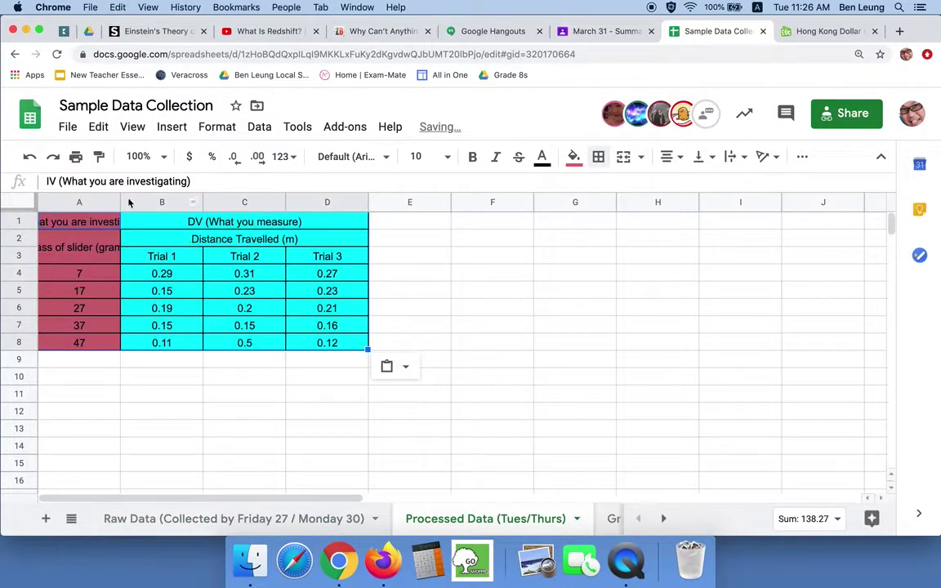
double_click(120, 201)
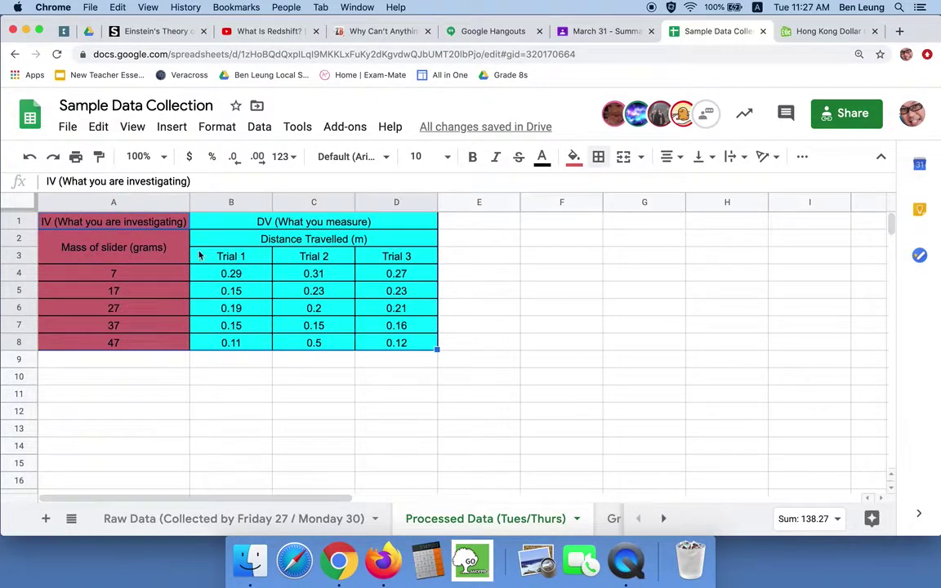
Unmerge the "Mass of slider (grams)" heading and move it down to cell A3.
click(164, 250)
click(644, 157)
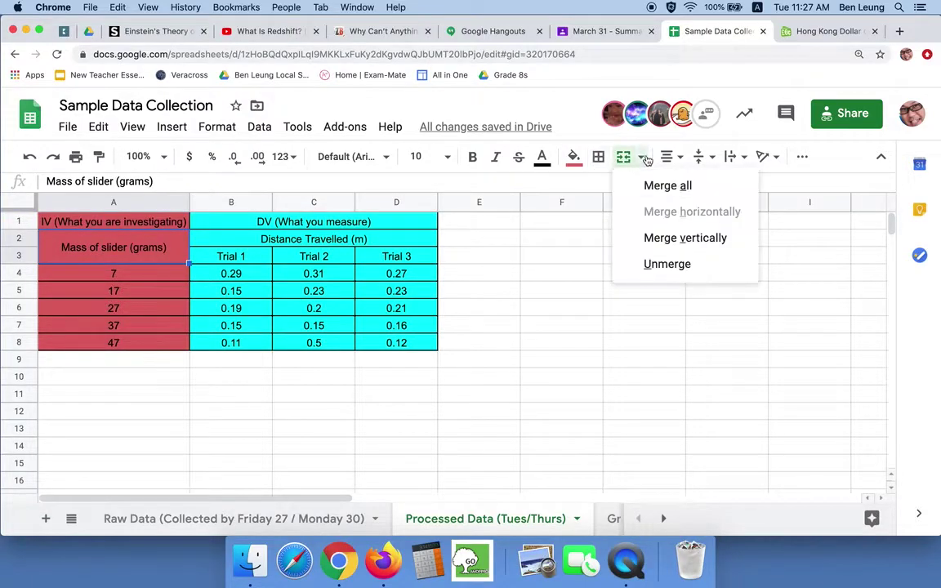
click(665, 264)
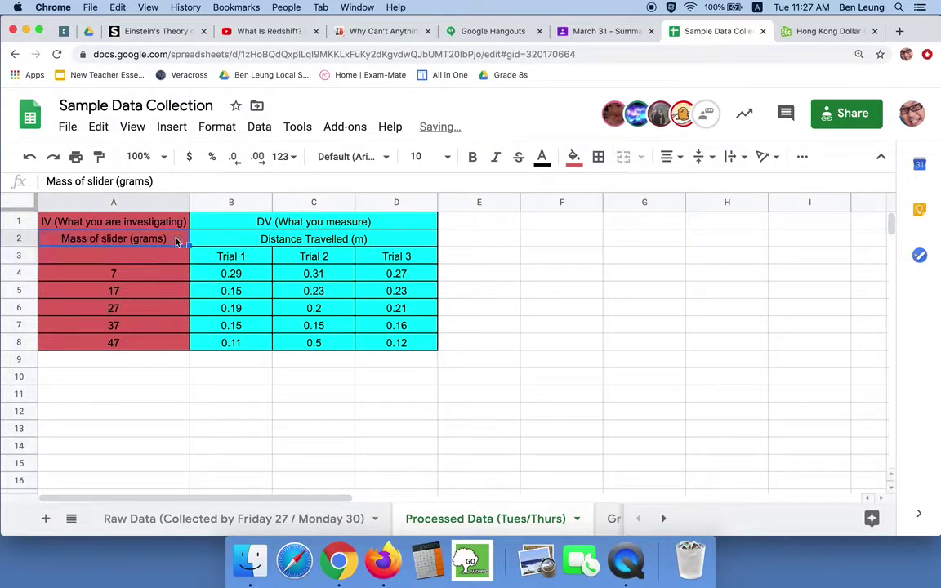
drag(175, 242, 176, 258)
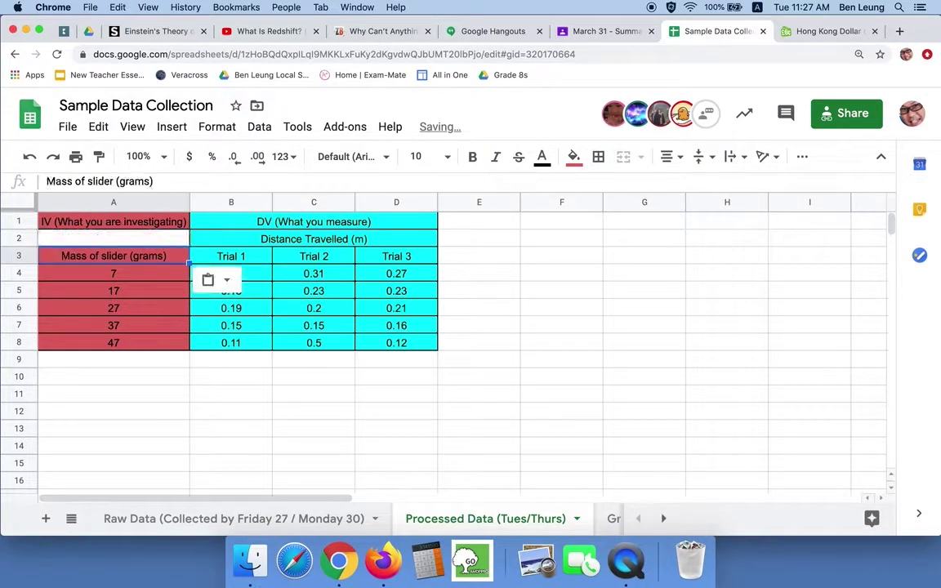
click(163, 243)
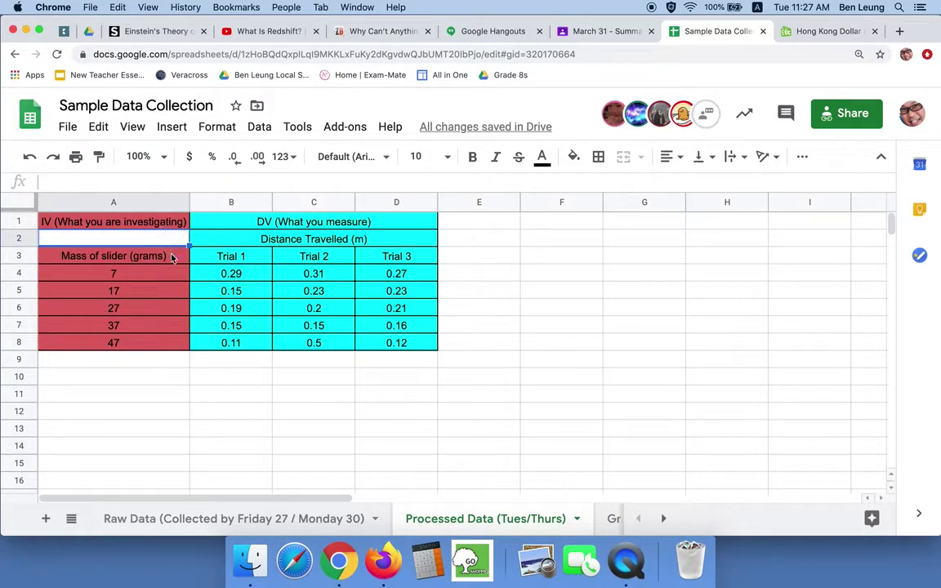
drag(171, 258, 392, 278)
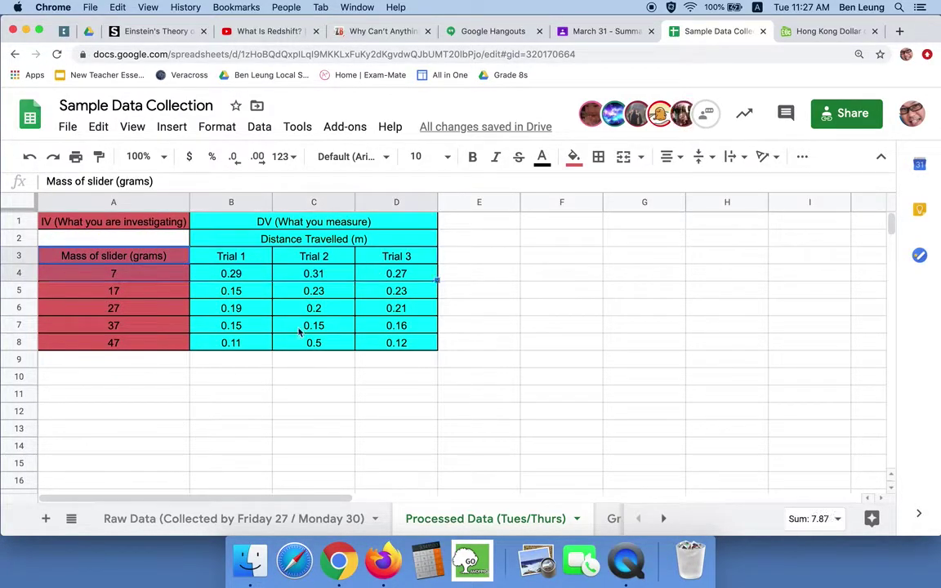
click(182, 399)
drag(183, 399, 184, 413)
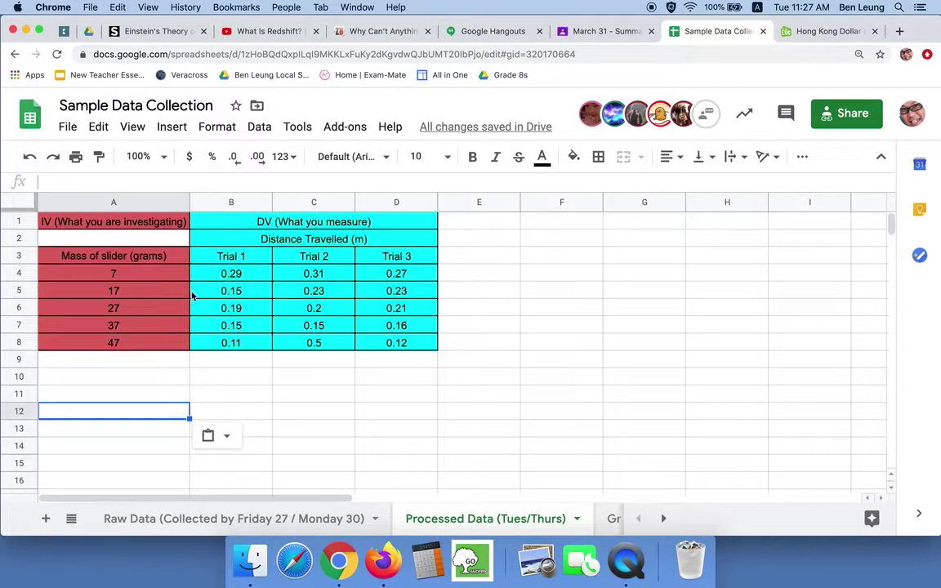
Copy the heading row and the 7-gram data row, A3:D4, to a new block starting at cell A12.
drag(172, 258, 422, 272)
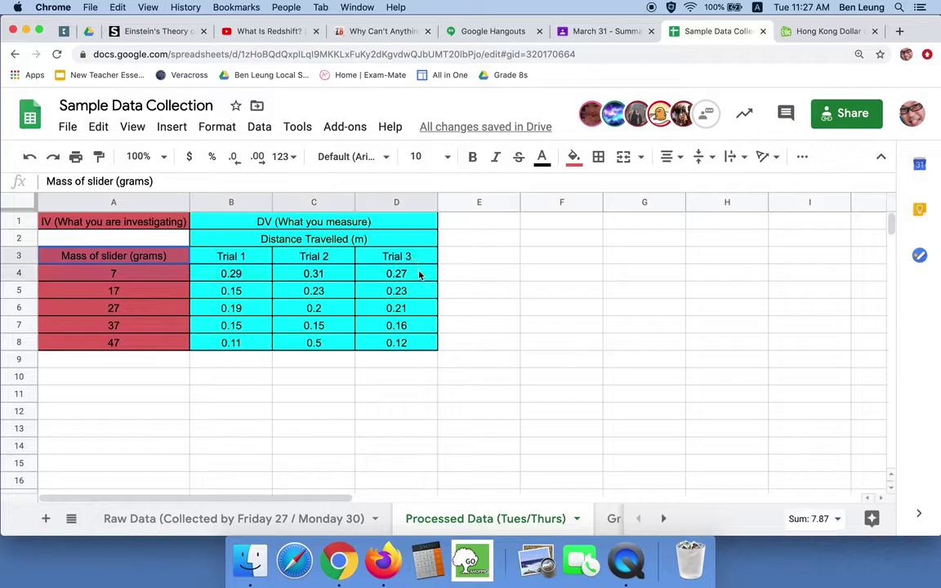
key(cmd+c)
click(149, 410)
key(cmd+v)
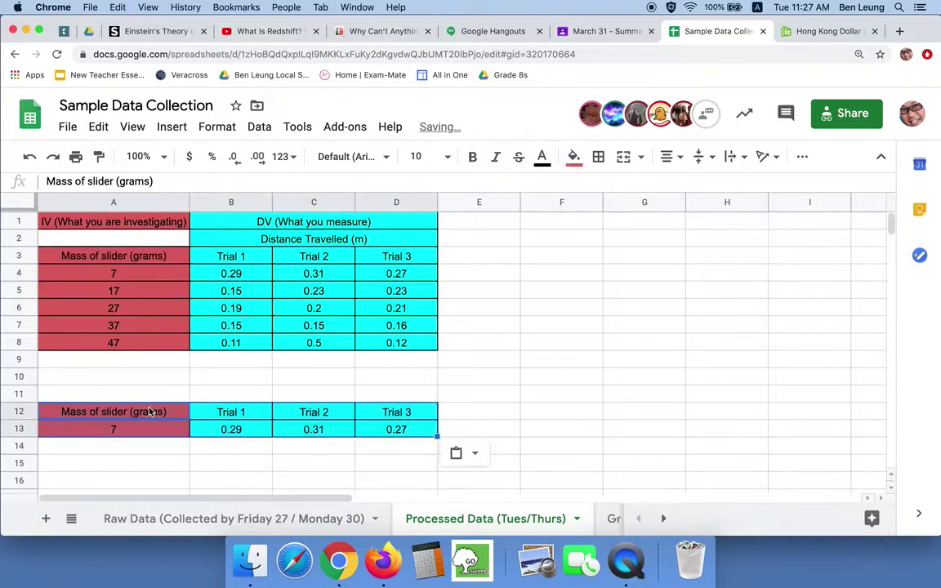
Label the copied block "Sample Calculation" in cell A11.
click(147, 391)
text(Sample S)
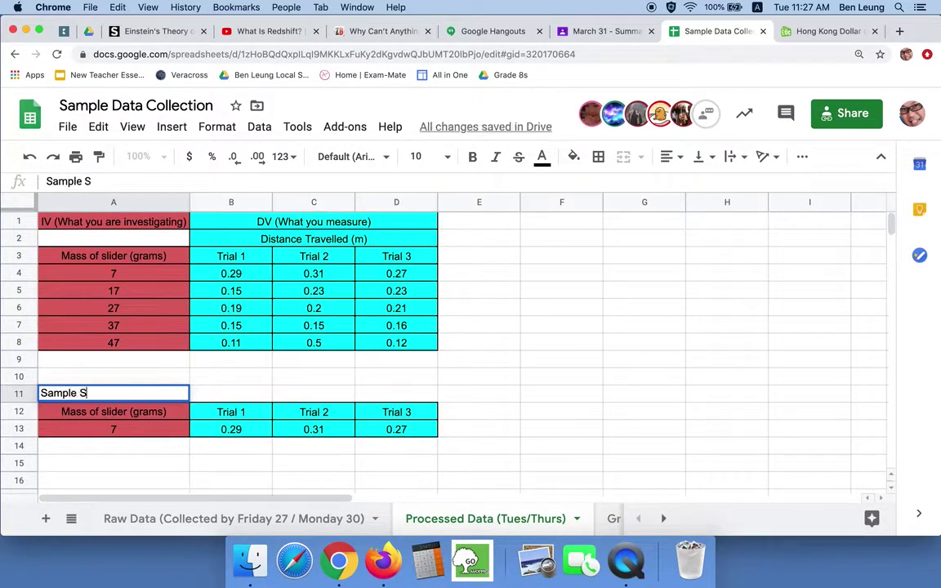
key(BackSpace)
text(Cl)
key(BackSpace)
text(alculation)
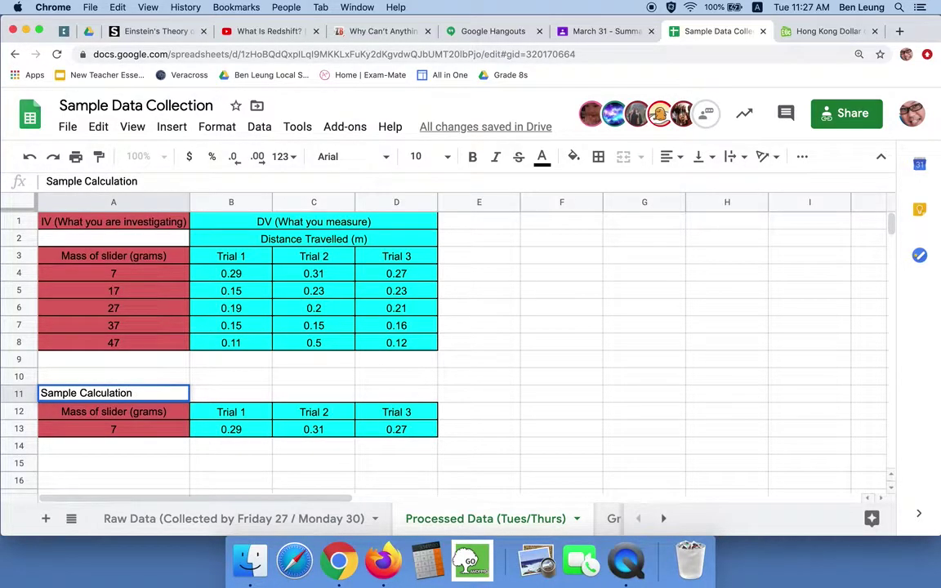
key(Return)
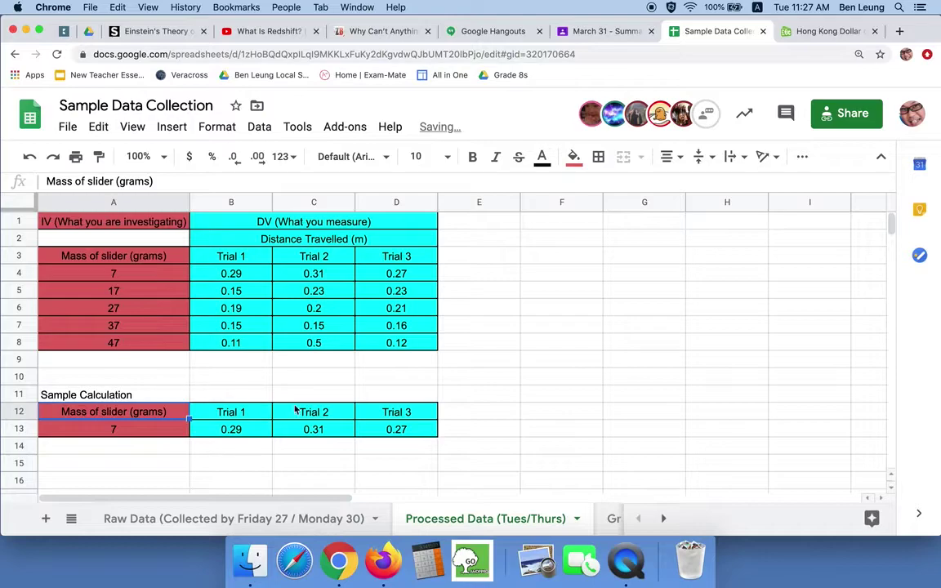
Add an "Average" heading in cell E3 and fill it with cyan to match the trial columns.
click(489, 260)
text(Average)
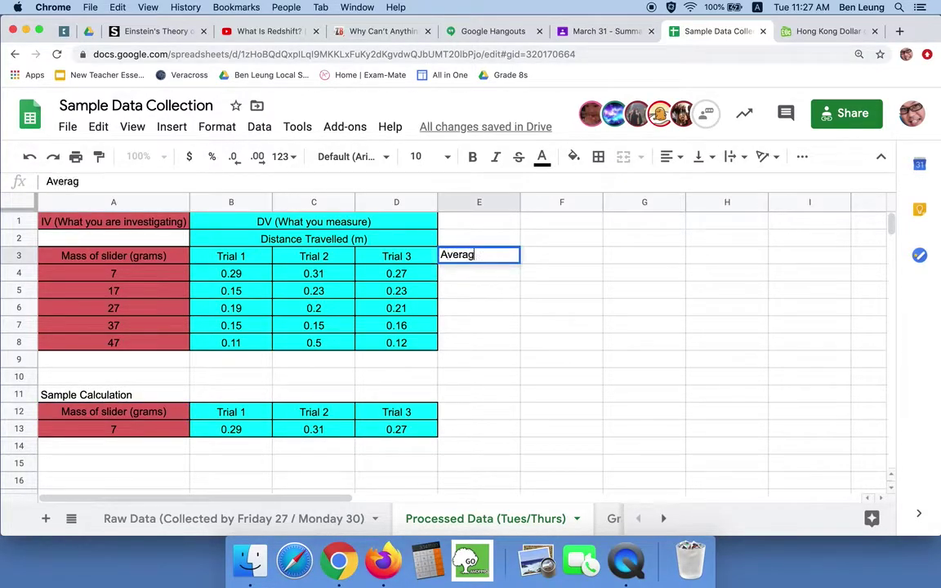
key(Return)
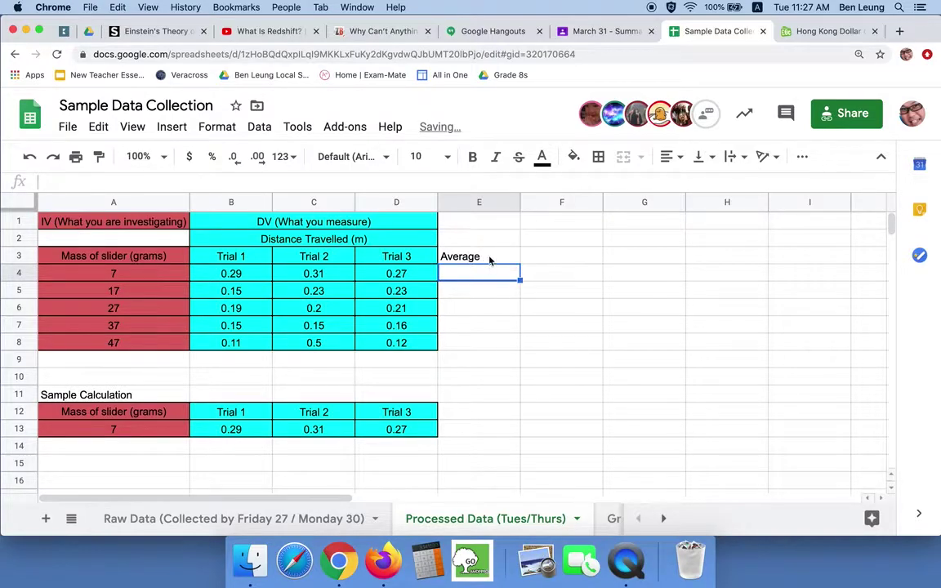
click(445, 255)
click(573, 157)
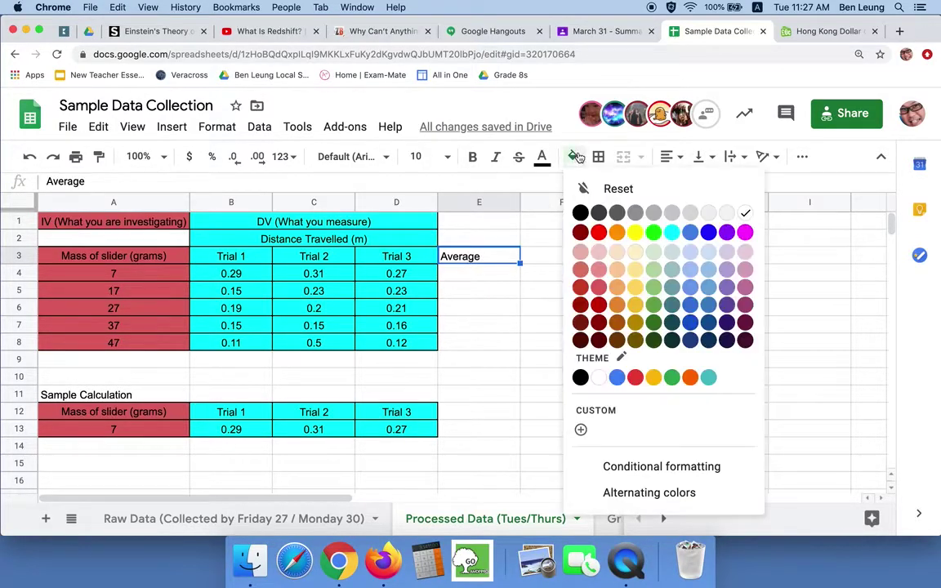
click(672, 231)
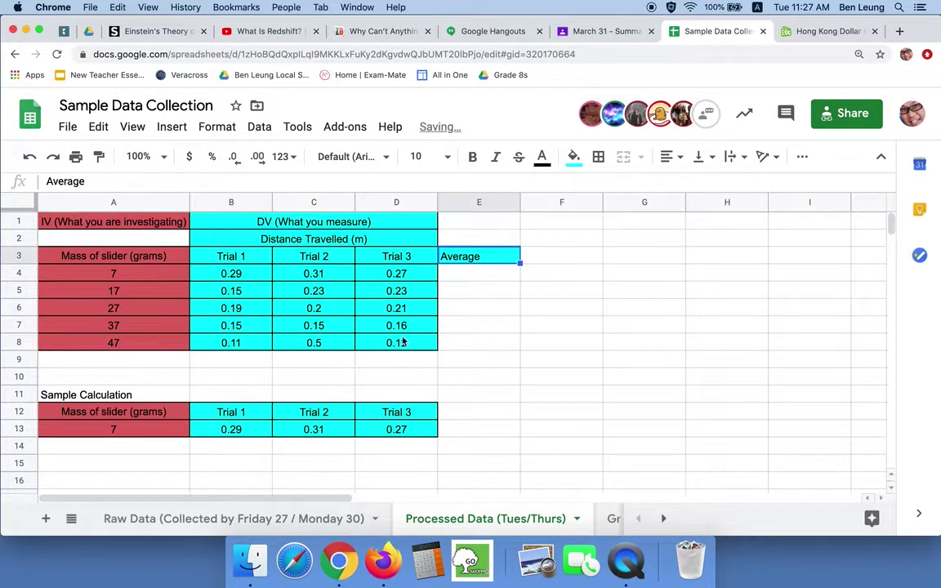
Calculate the average of the three sample trials B13:D13 in cell E13 with the AVERAGE function.
click(469, 431)
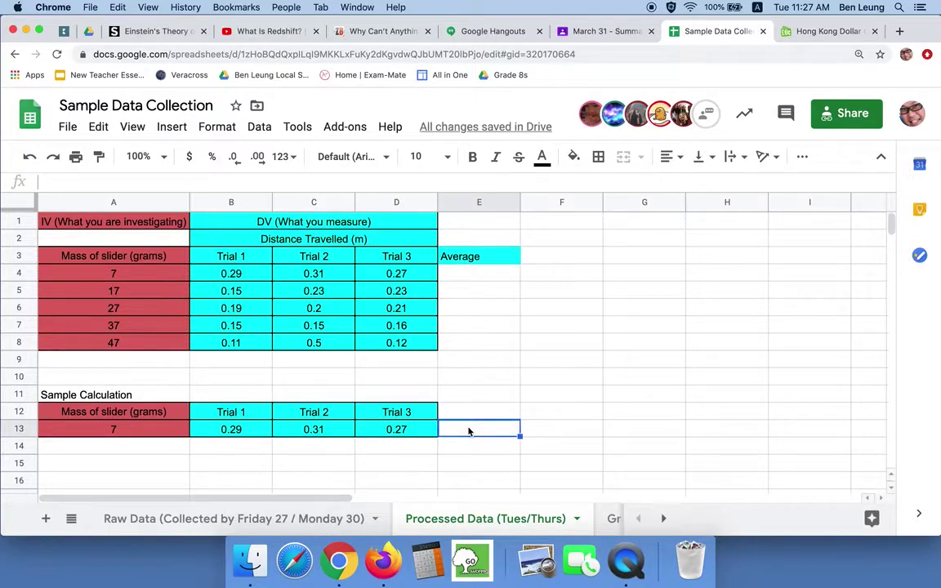
text(=)
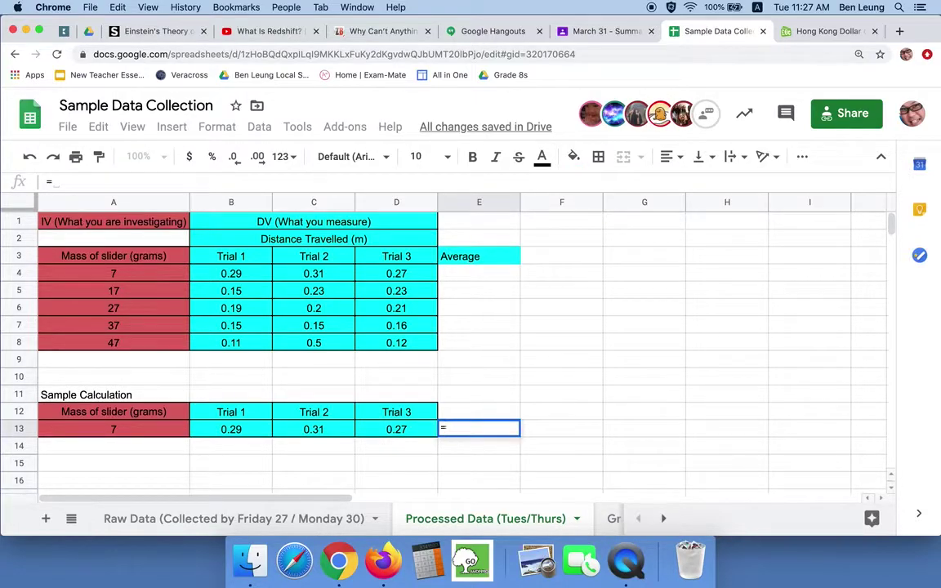
text(average)
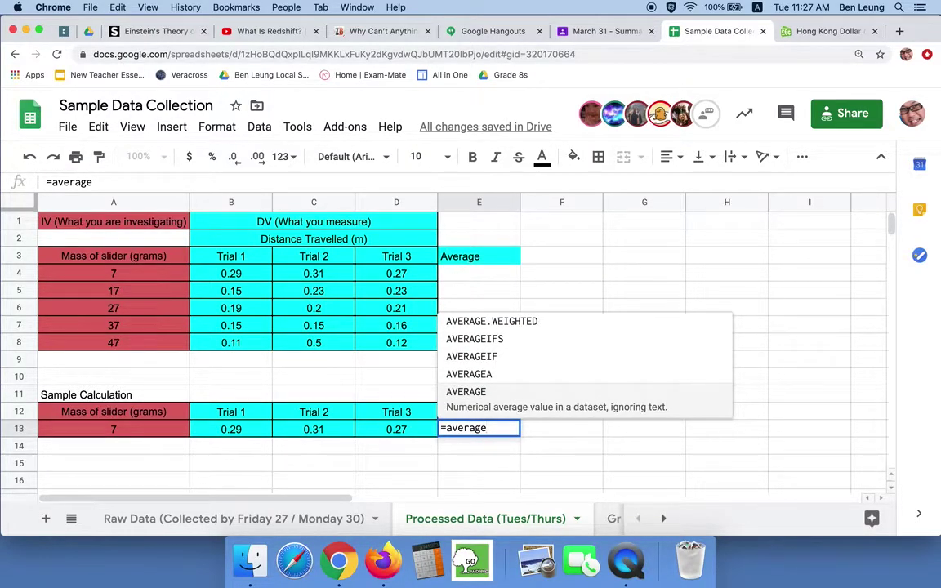
text(()
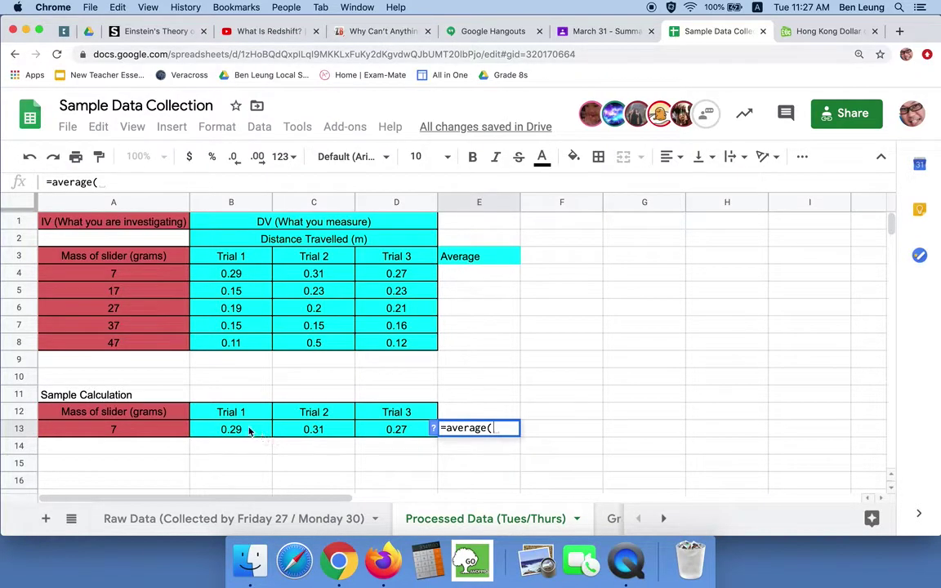
drag(397, 428, 241, 430)
key(Return)
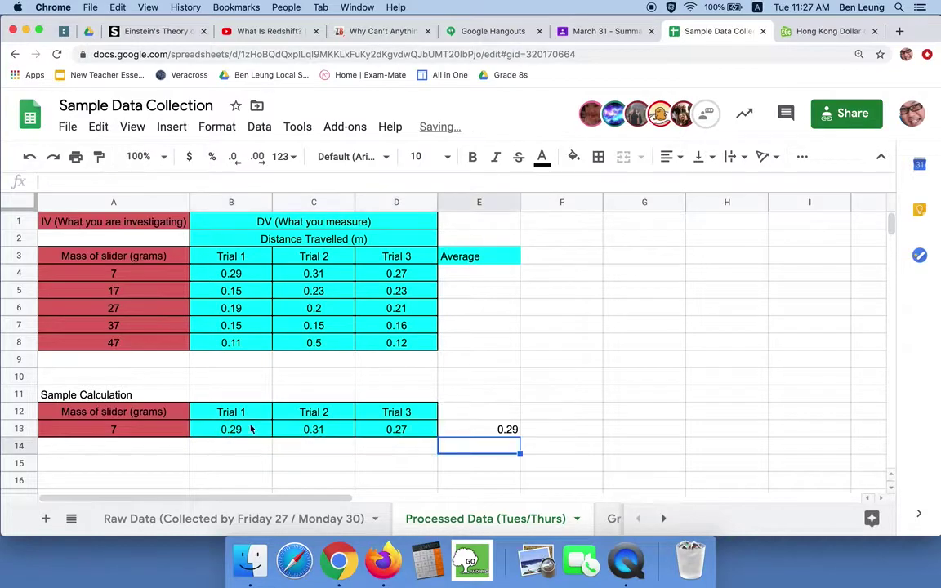
click(484, 430)
Calculate the first trial average in cell E4 with =average(B4:D4) and fill the formula down to E8.
click(496, 275)
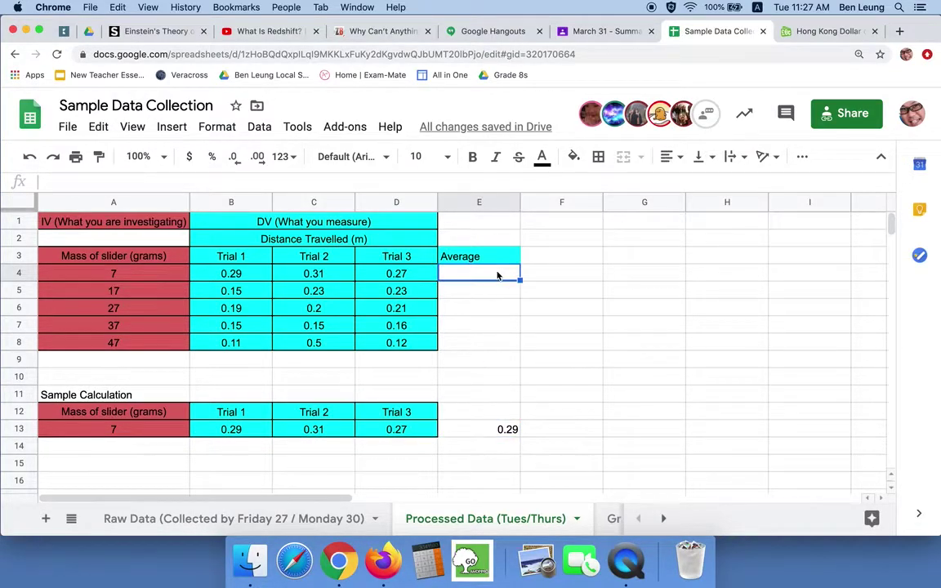
text(=)
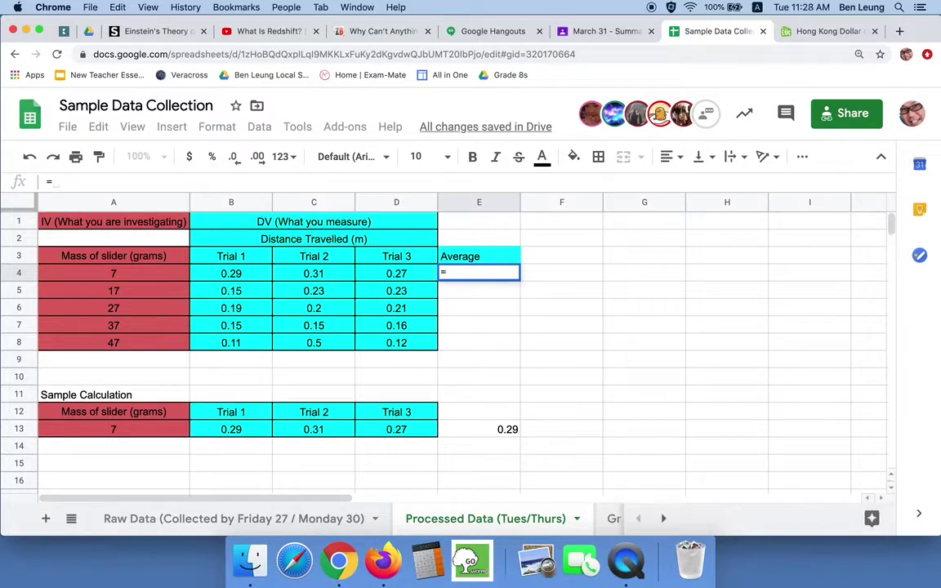
text(average)
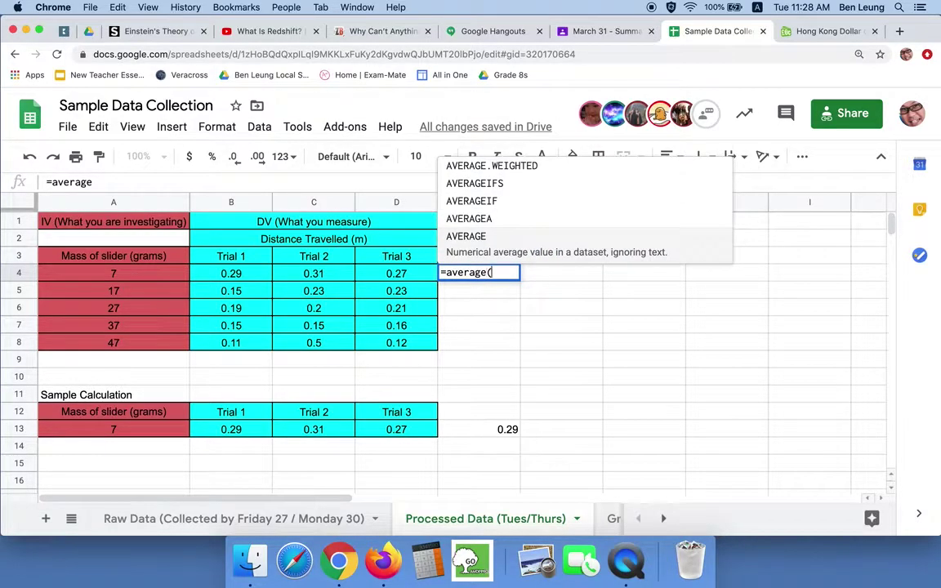
text(()
drag(231, 274, 404, 283)
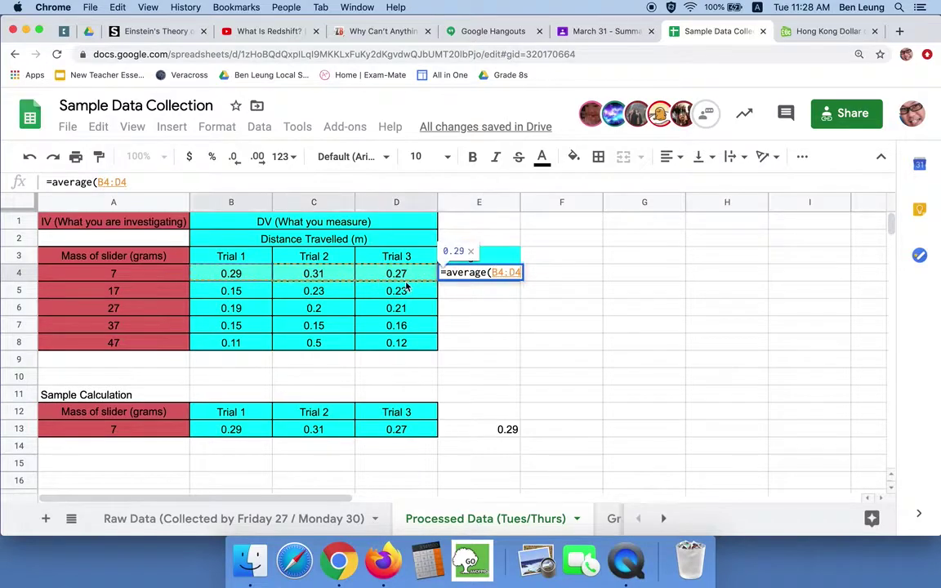
key(Return)
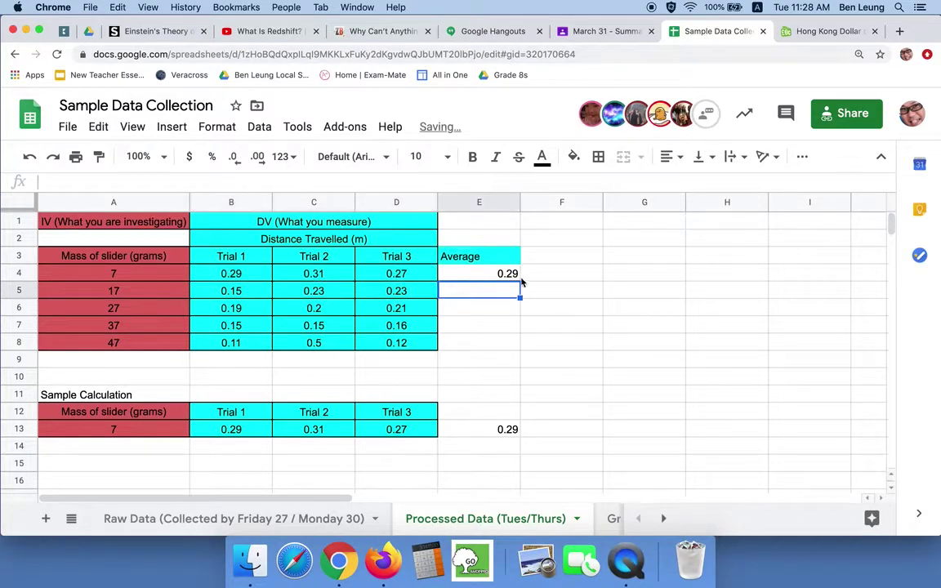
click(516, 275)
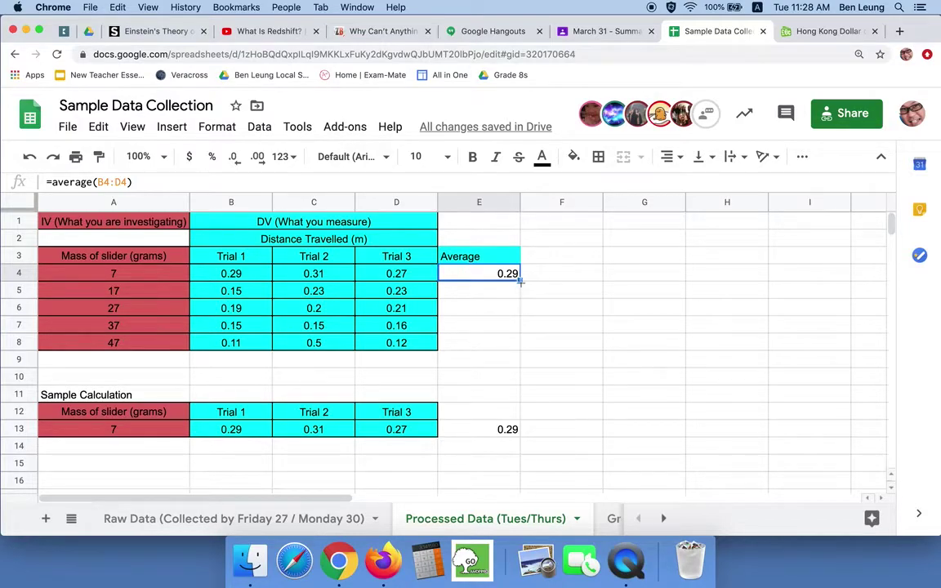
drag(519, 280, 525, 347)
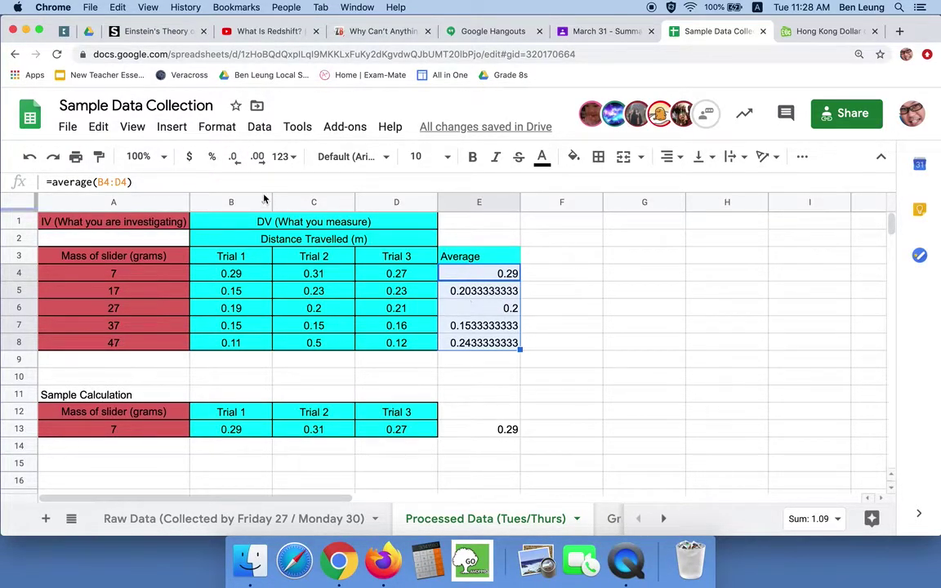
Format the averages in E4:E8 to two decimal places and give them a cyan fill.
click(234, 157)
click(260, 157)
click(259, 157)
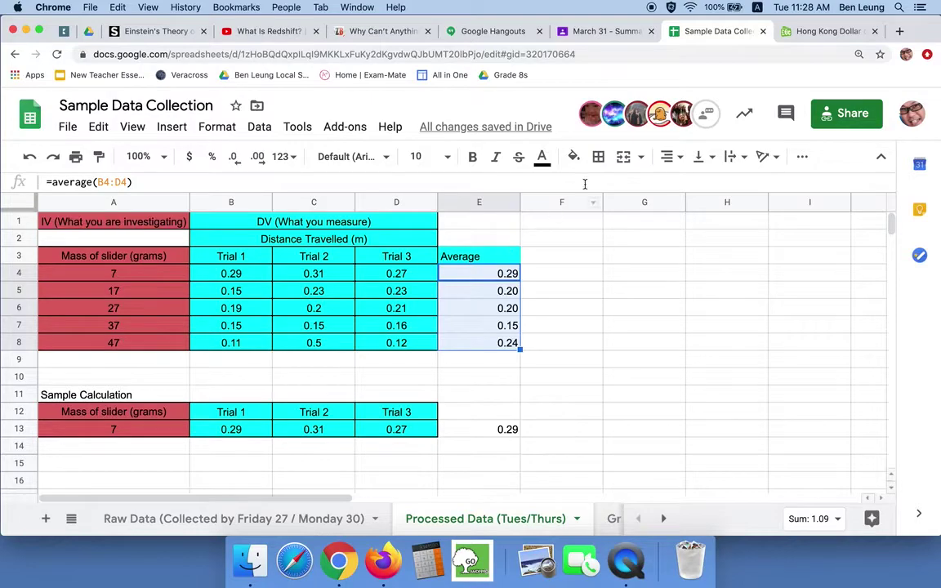
click(576, 157)
click(671, 232)
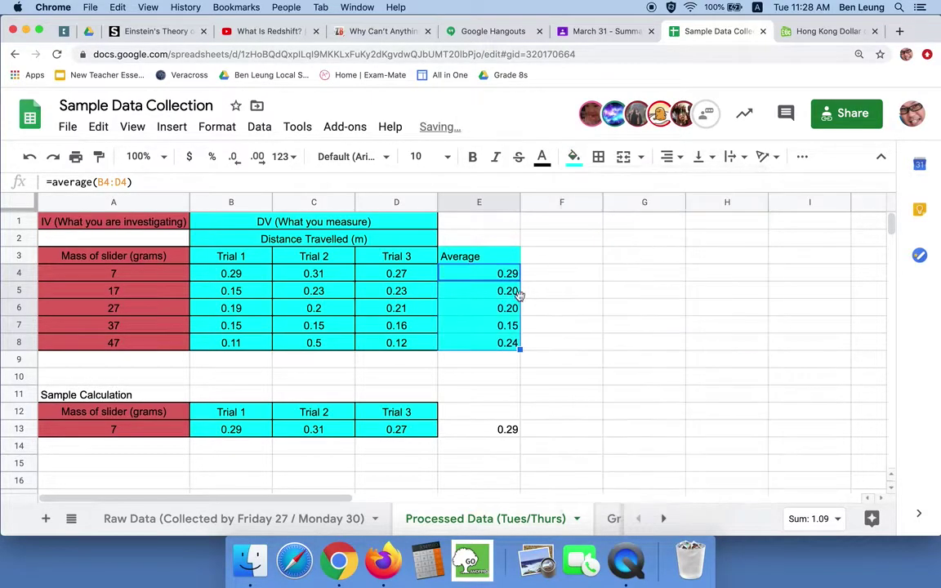
Centre-align the Average heading and the averages in cells E3:E8.
drag(497, 260, 496, 342)
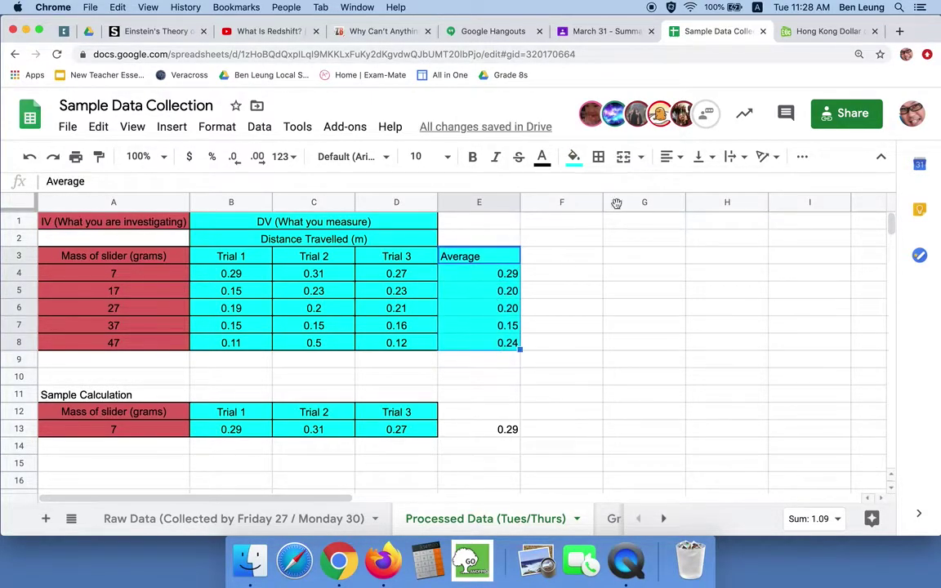
click(668, 156)
click(690, 186)
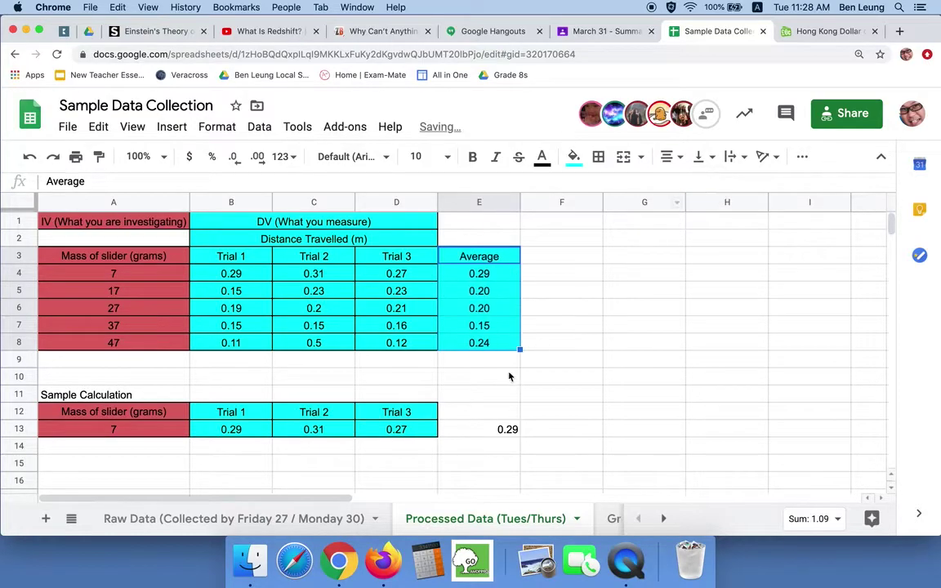
click(668, 156)
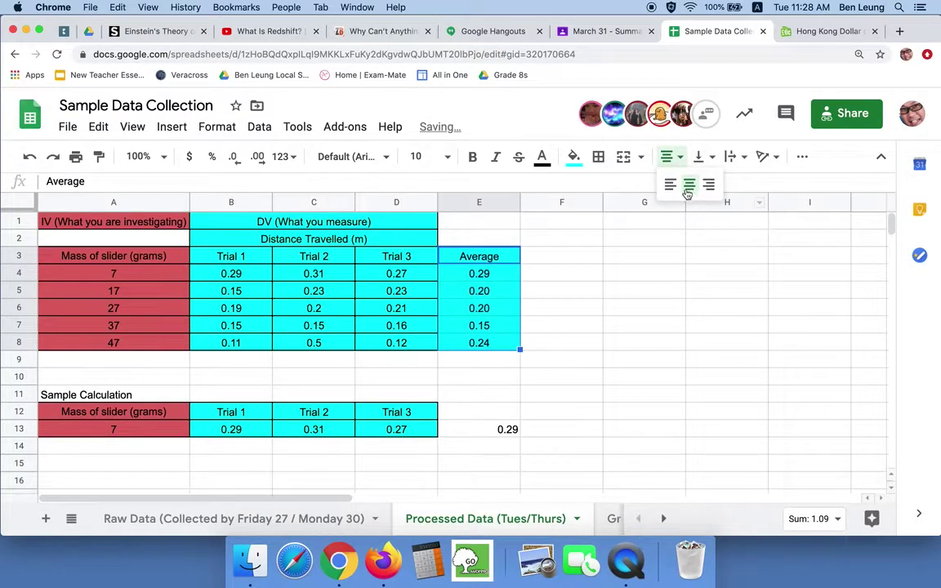
click(575, 292)
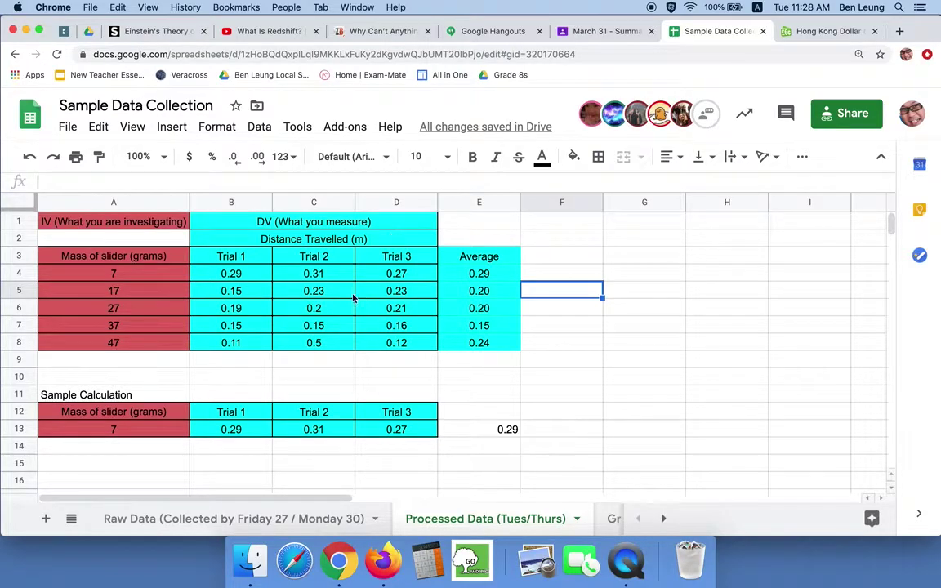
Try to clear the trial headings and values in B3:D8 while the averages still depend on them.
drag(257, 266, 409, 353)
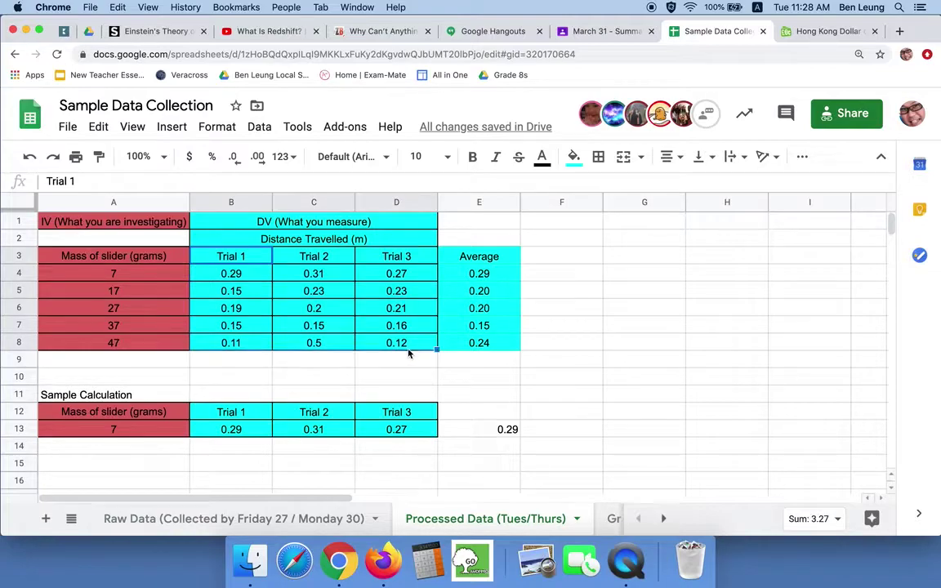
key(Delete)
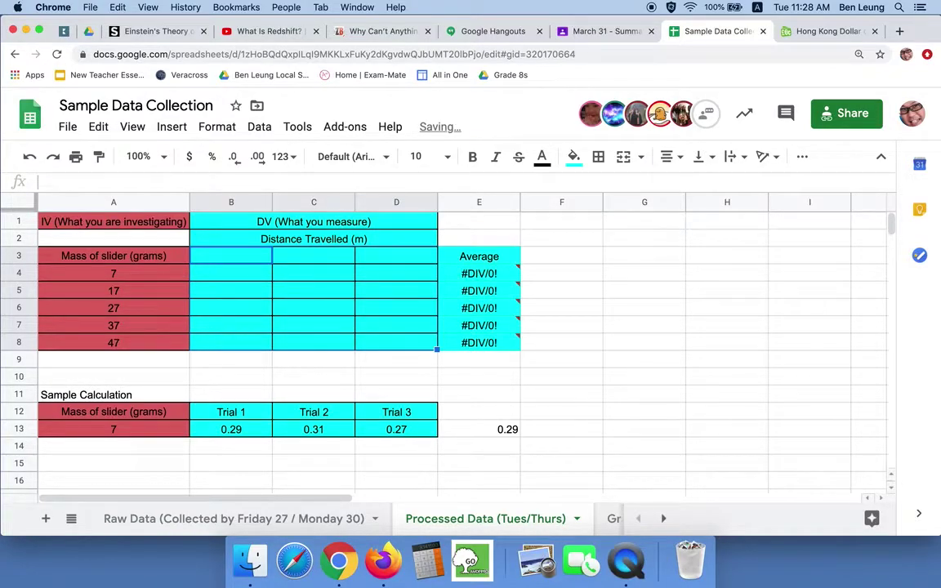
key(super+z)
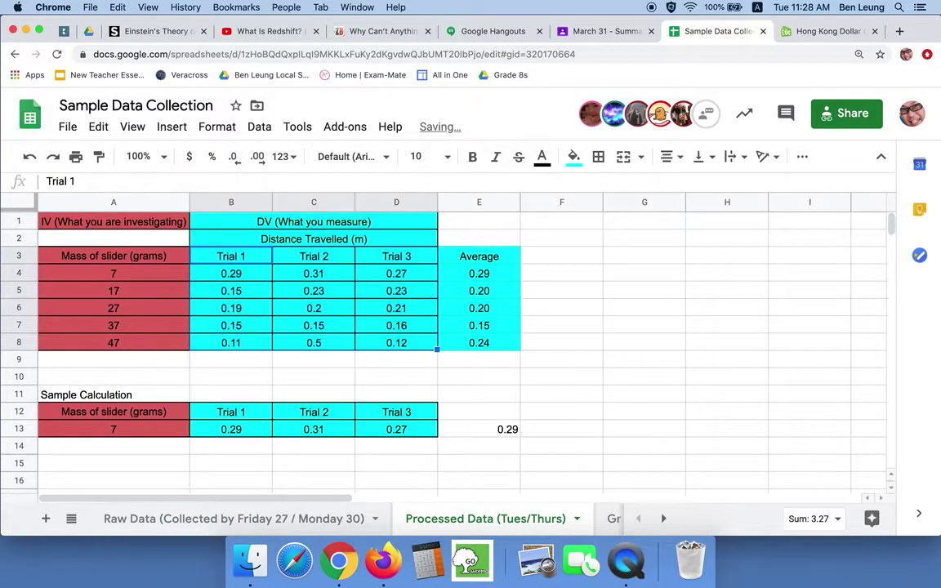
Replace the average formulas in E4:E8 with their results by copying the cells and pasting values only in place.
click(485, 279)
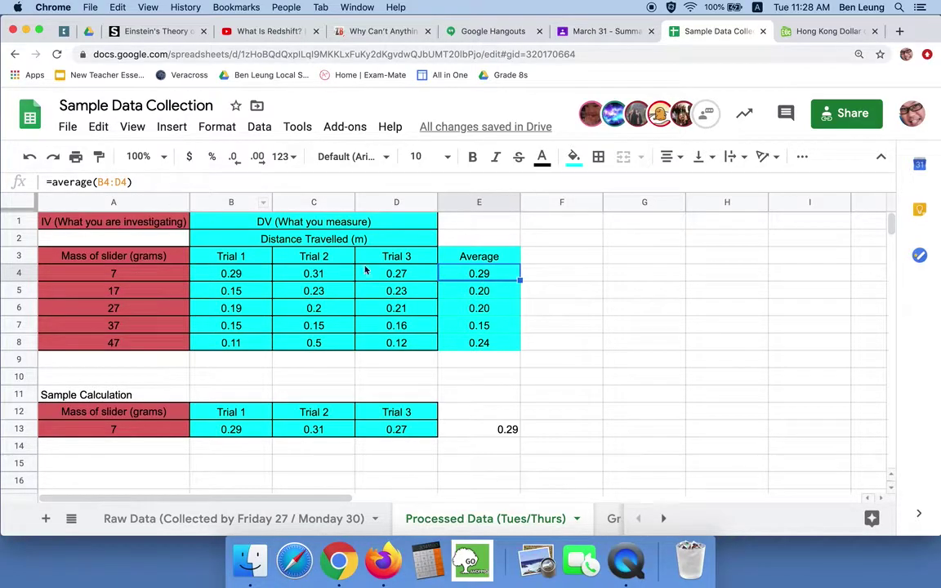
drag(489, 342, 496, 280)
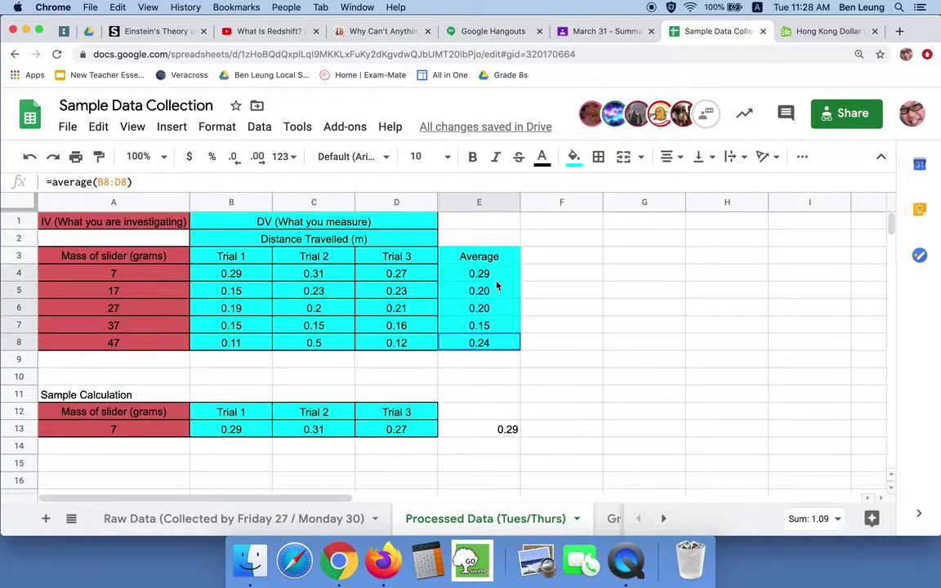
click(98, 129)
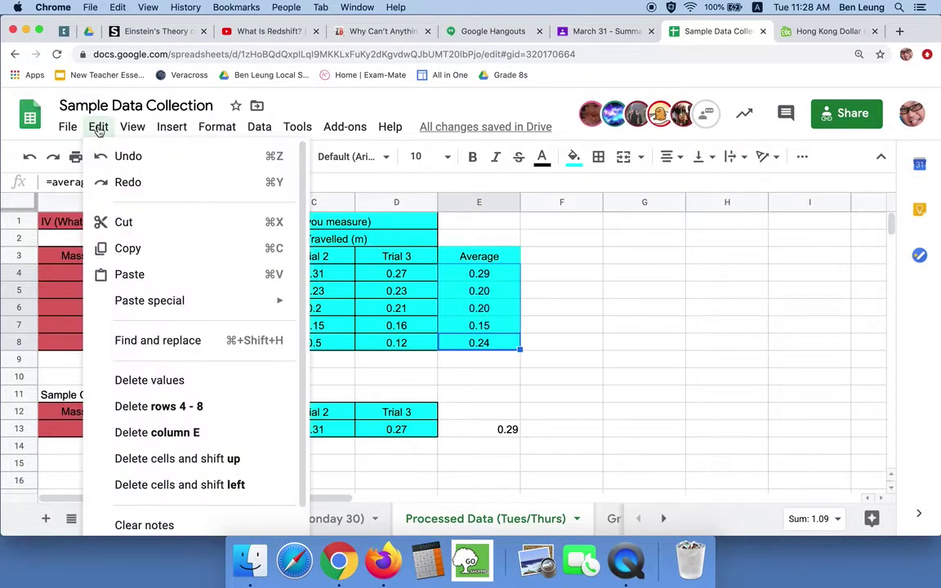
click(136, 256)
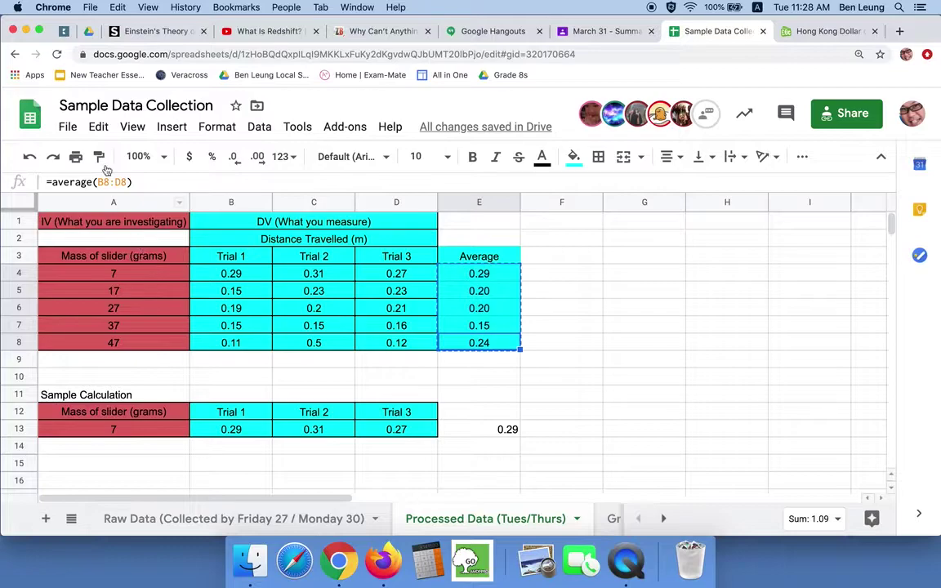
click(97, 129)
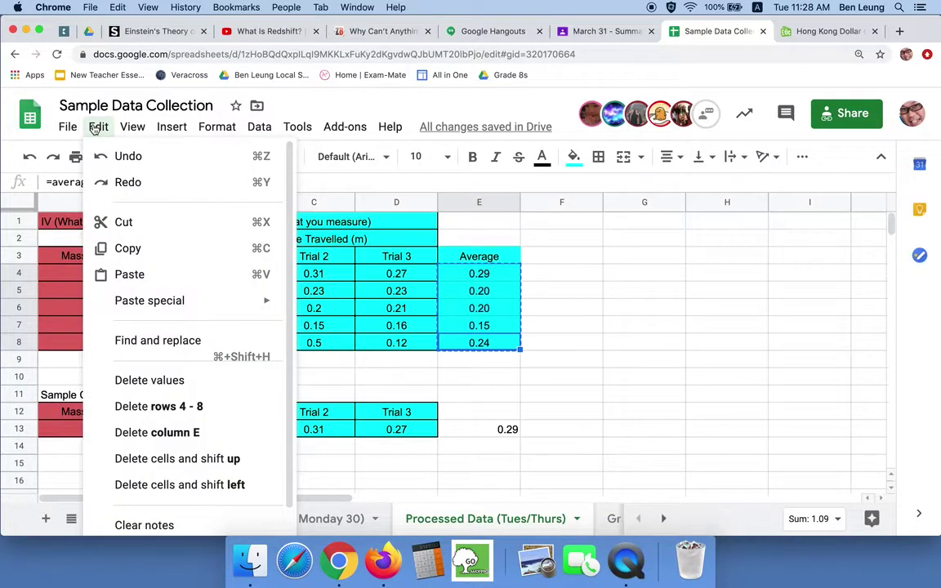
mouse_move(155, 302)
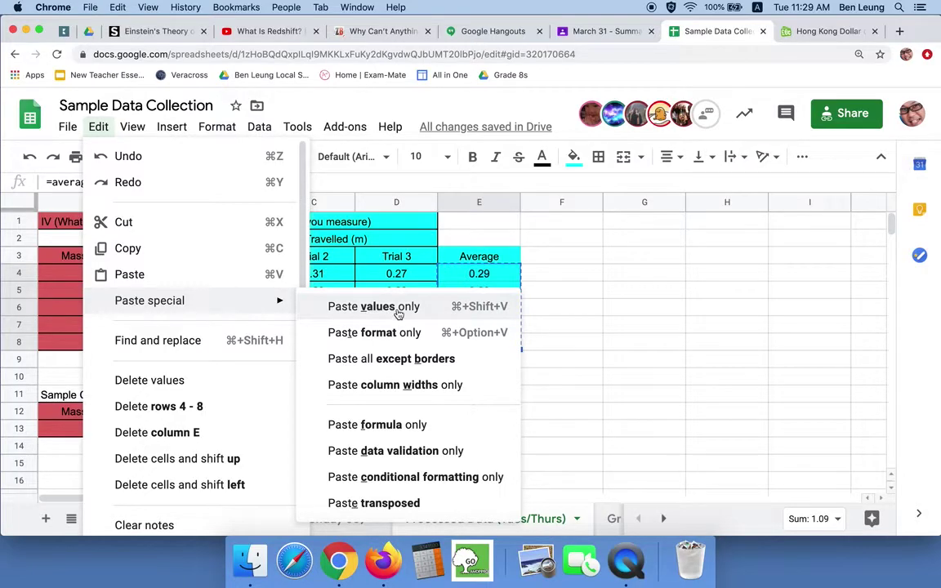
click(397, 312)
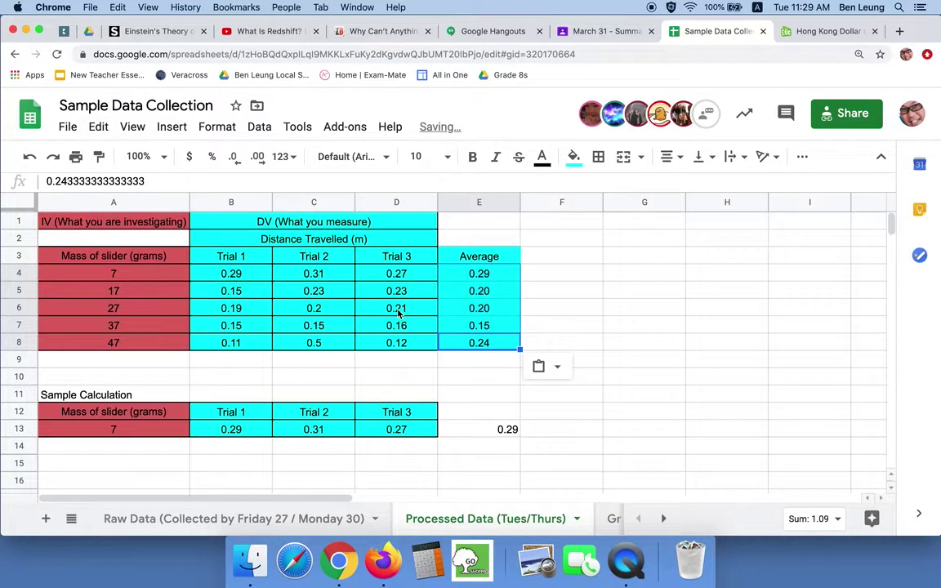
click(479, 311)
Clear the trial headings and all trial values from cells B3:D8.
drag(429, 346, 247, 260)
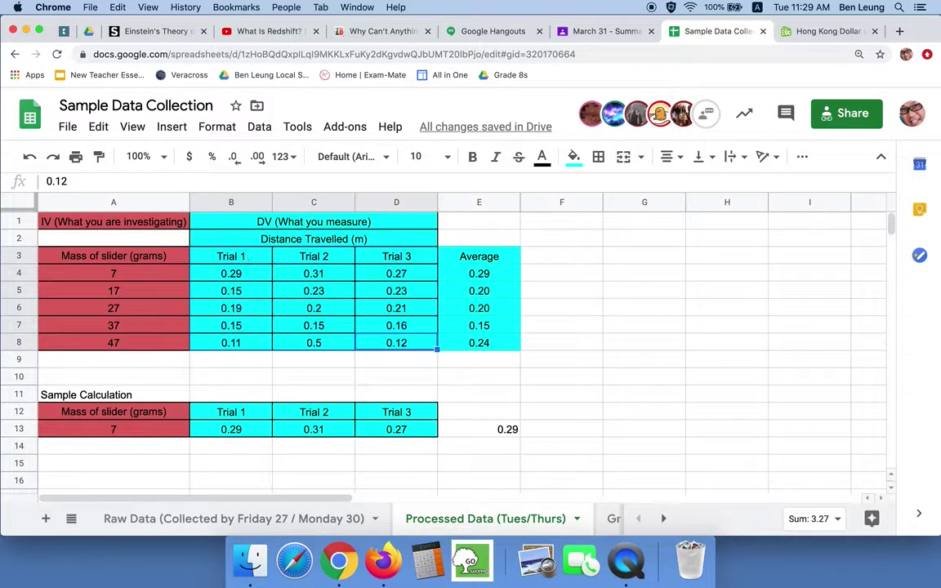
key(Delete)
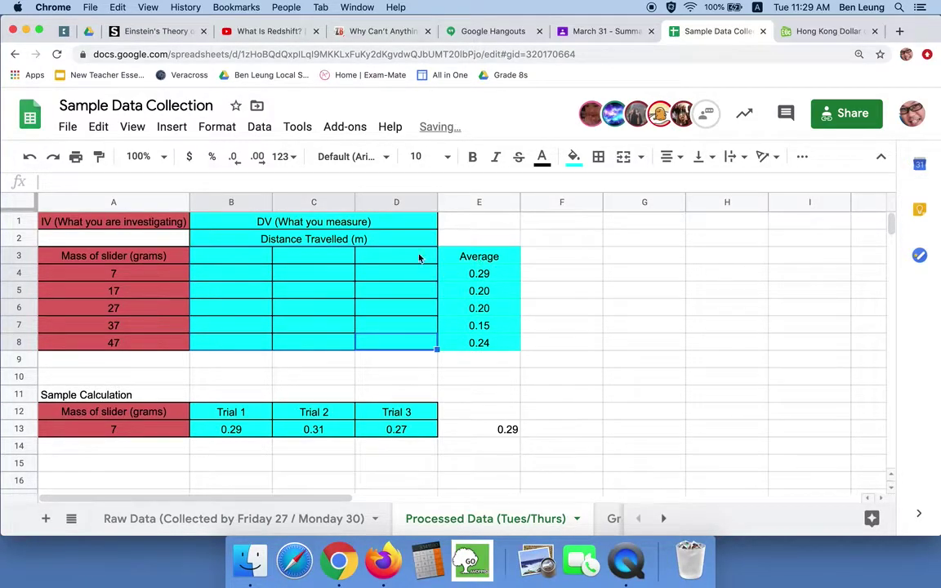
drag(414, 254, 271, 344)
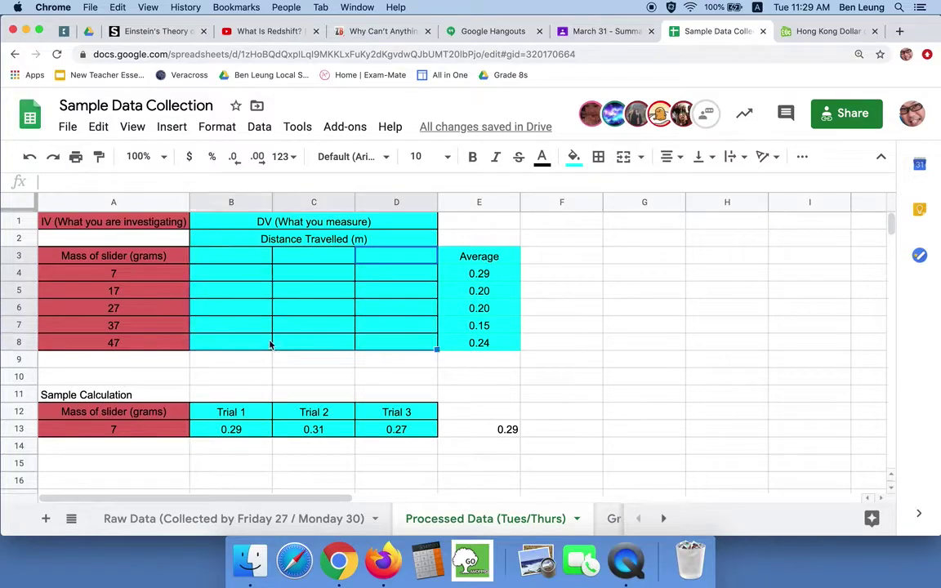
Try to copy the "DV (What you measure)" and "Distance Travelled (m)" headings above the Average column, starting at E1.
drag(334, 226, 336, 239)
key(super+c)
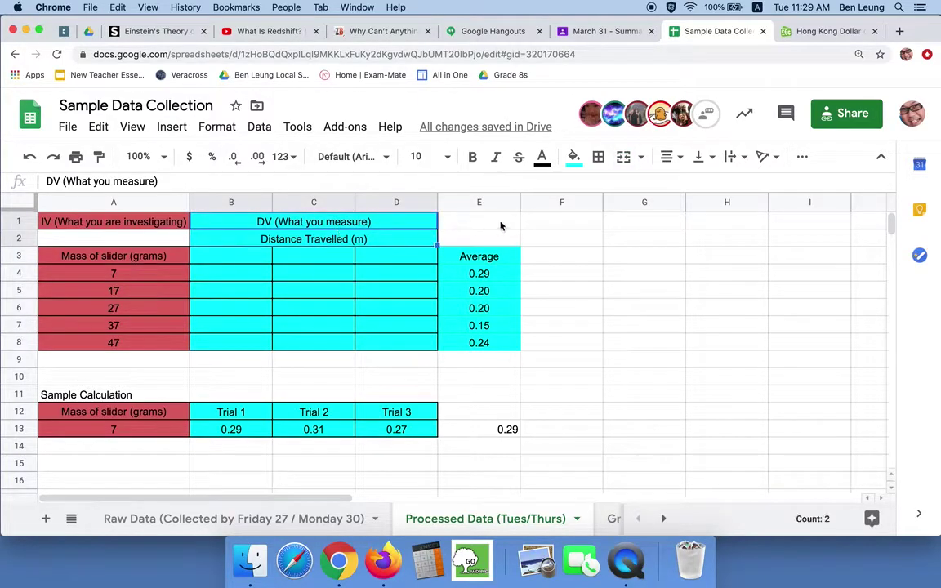
click(493, 223)
key(super+v)
drag(420, 201, 245, 209)
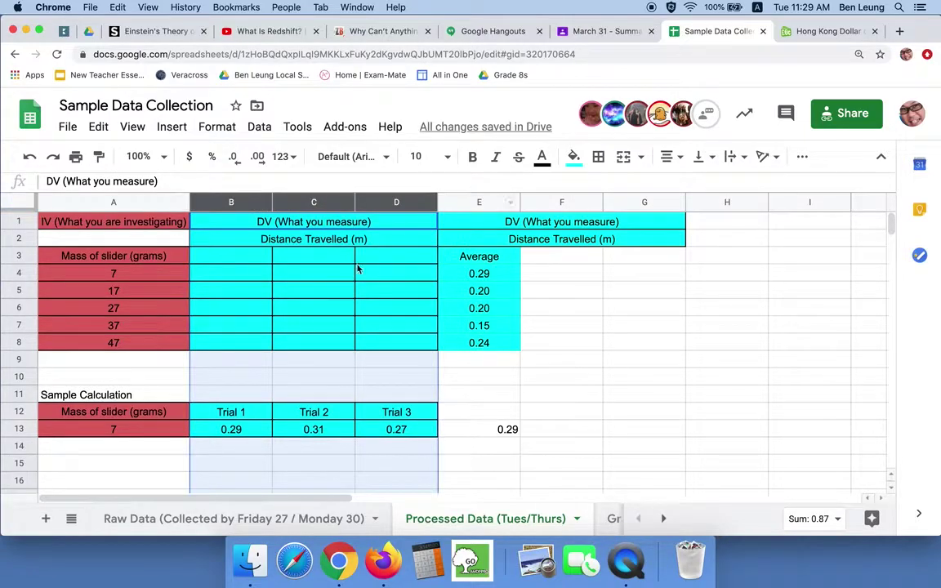
click(411, 271)
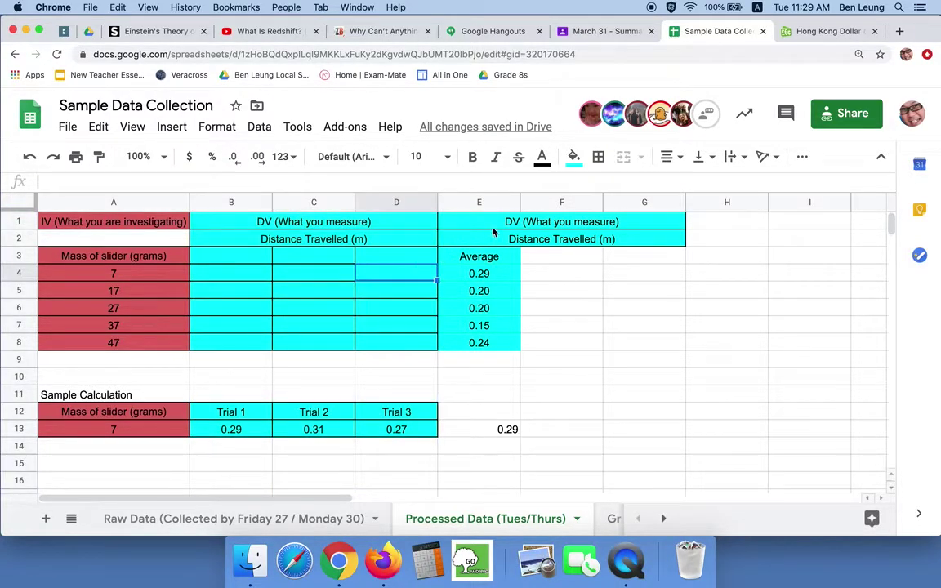
key(super+z)
key(super+z)
key(super+z)
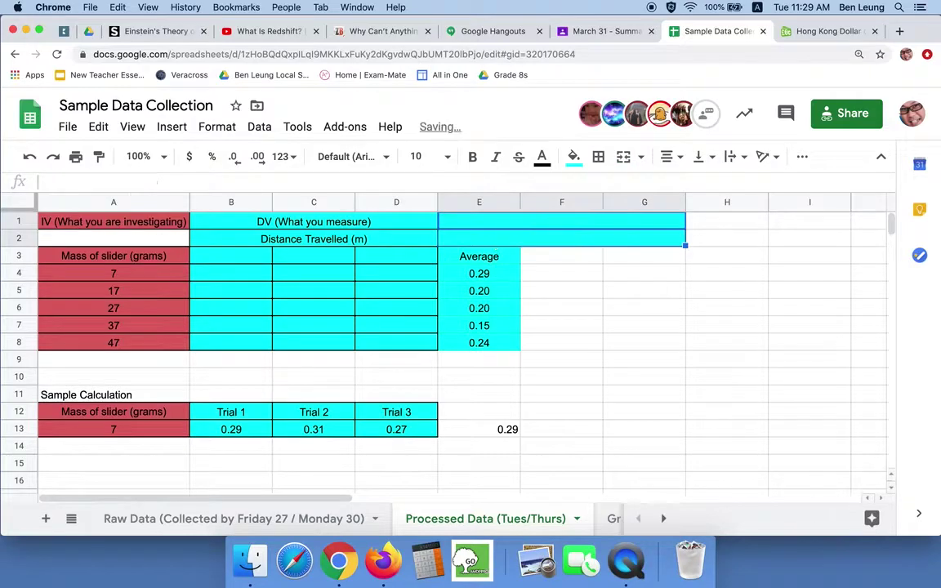
Copy the Average heading and its values from E3:E8 into B3:B8.
drag(490, 264, 489, 347)
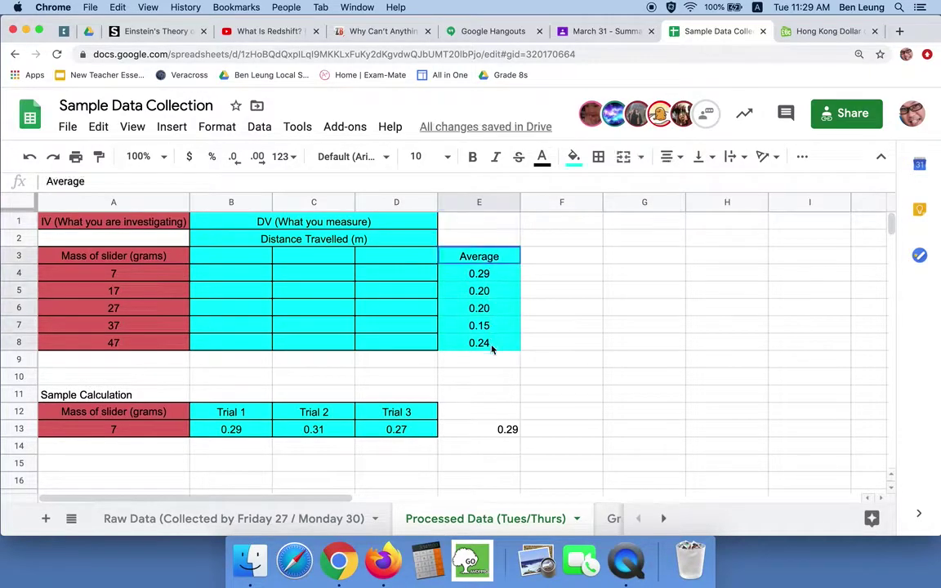
click(242, 261)
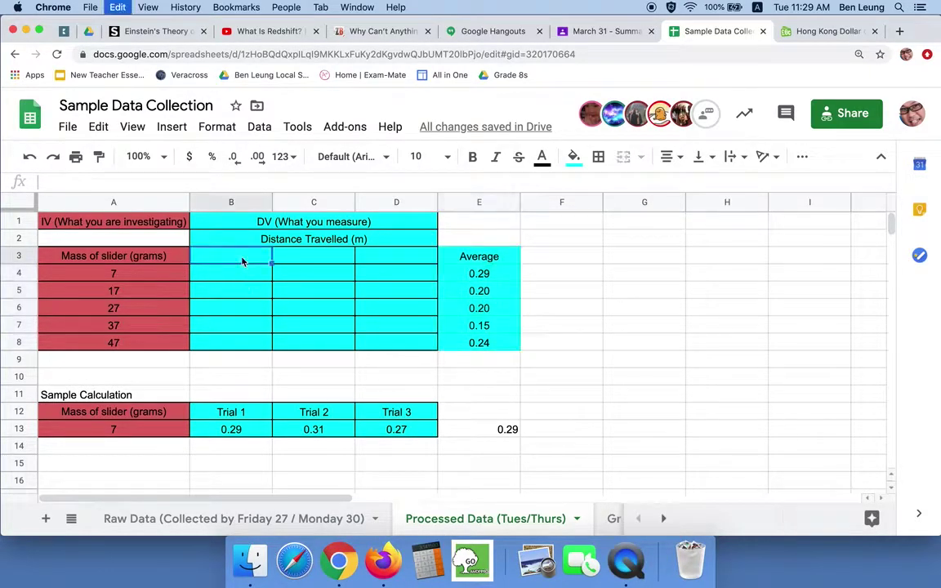
key(super+v)
key(super+z)
drag(490, 258, 491, 349)
key(super+c)
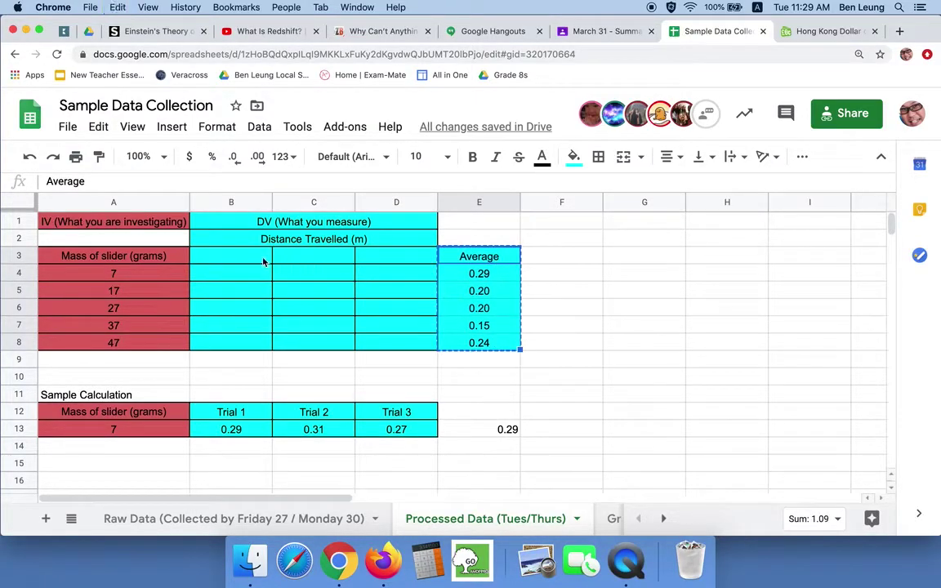
click(266, 260)
key(super+v)
Change the heading in B3 to "Average Distance Travelled (m)", reusing the text of the heading above it.
click(317, 236)
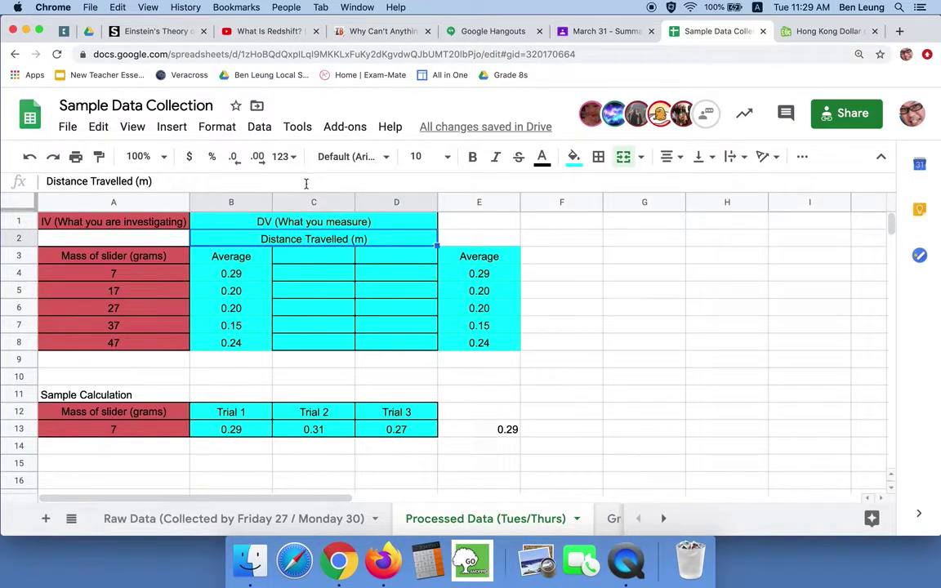
triple_click(306, 183)
key(BackSpace)
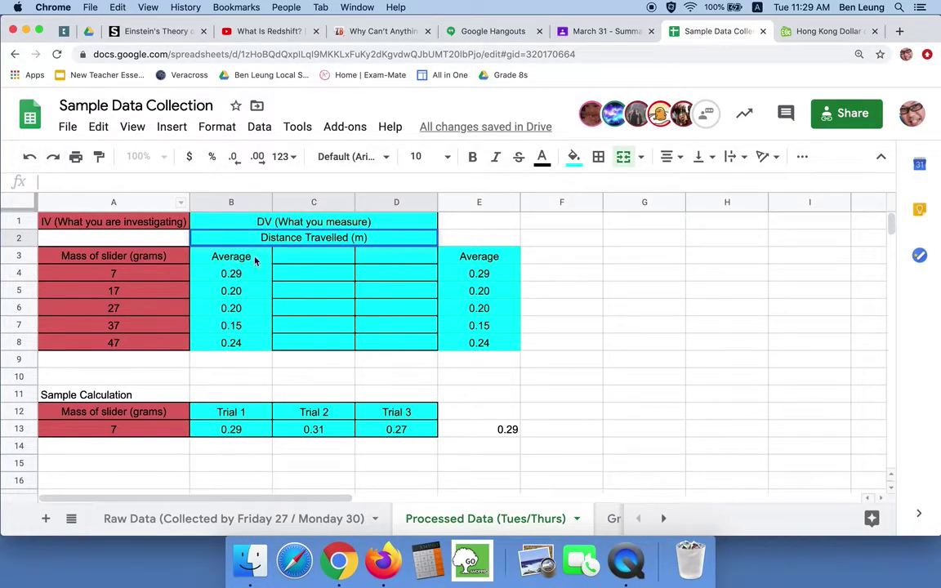
click(255, 260)
click(237, 182)
key(super+v)
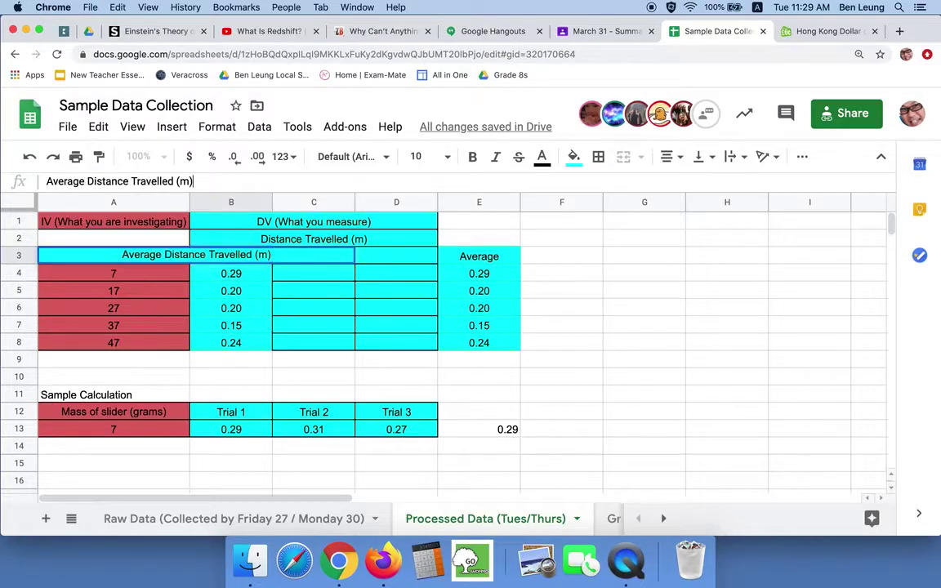
key(Return)
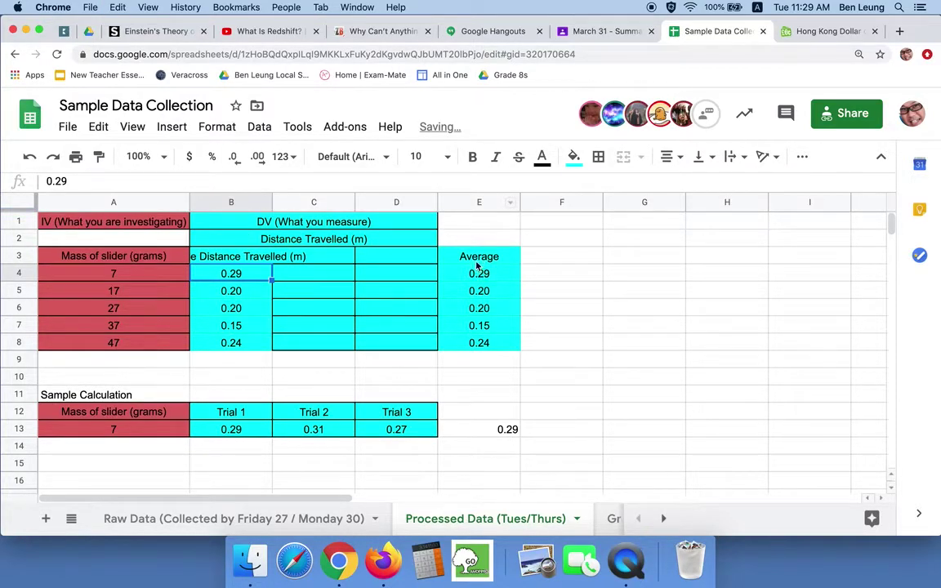
Clear the contents, cyan fill and borders from the leftover cells C3:E8.
drag(478, 258, 479, 342)
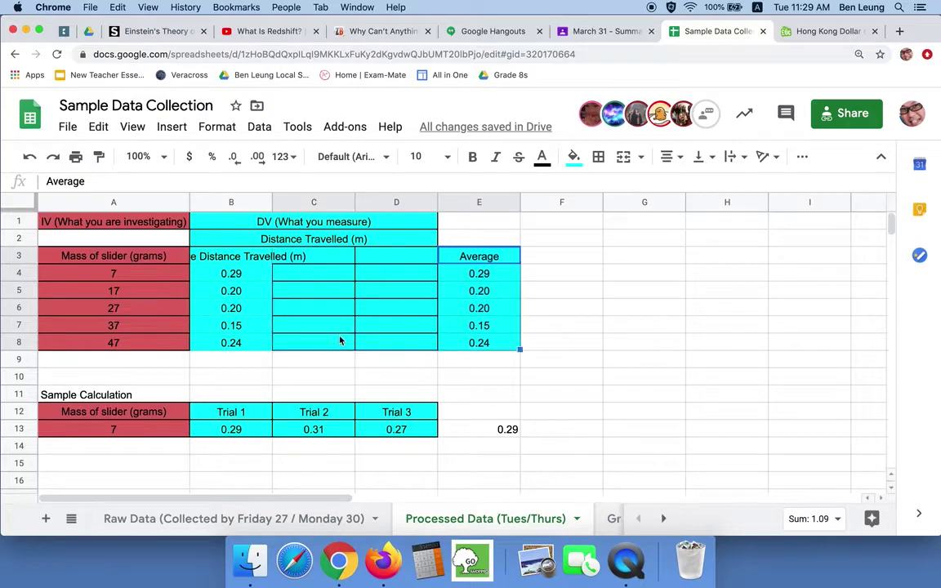
key(Delete)
click(573, 156)
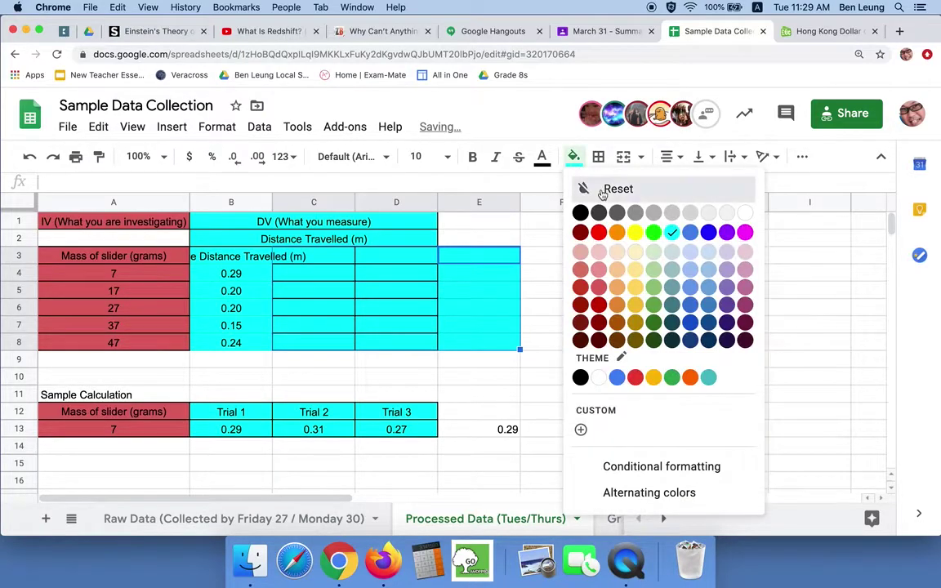
click(601, 190)
click(598, 155)
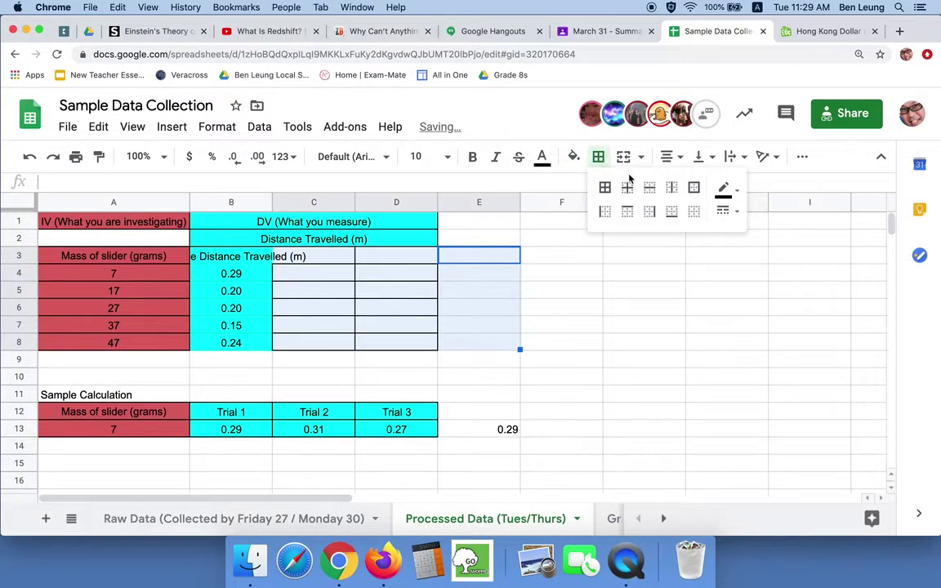
click(696, 214)
Unmerge the two DV heading rows in B1:D2 and fit column B's width to its contents.
click(393, 239)
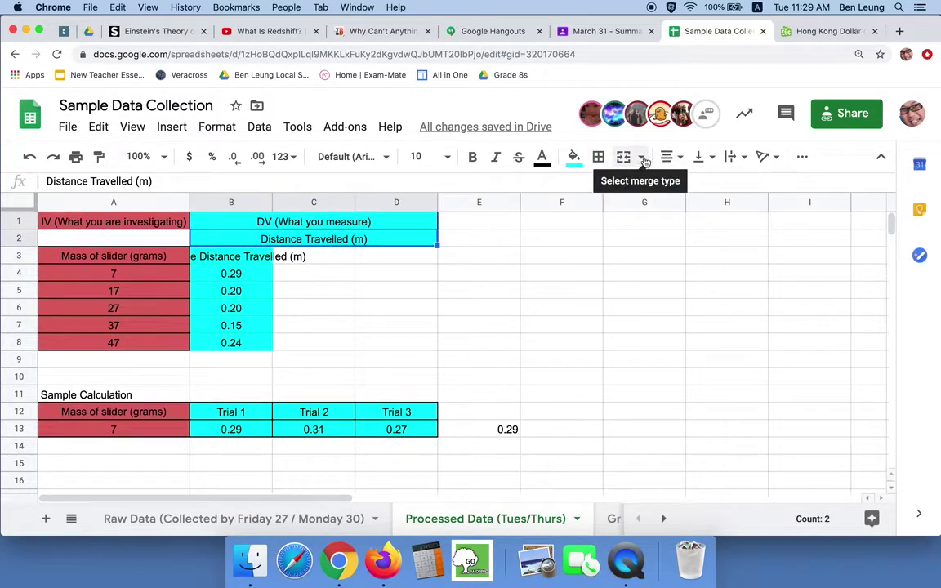
click(638, 157)
click(667, 264)
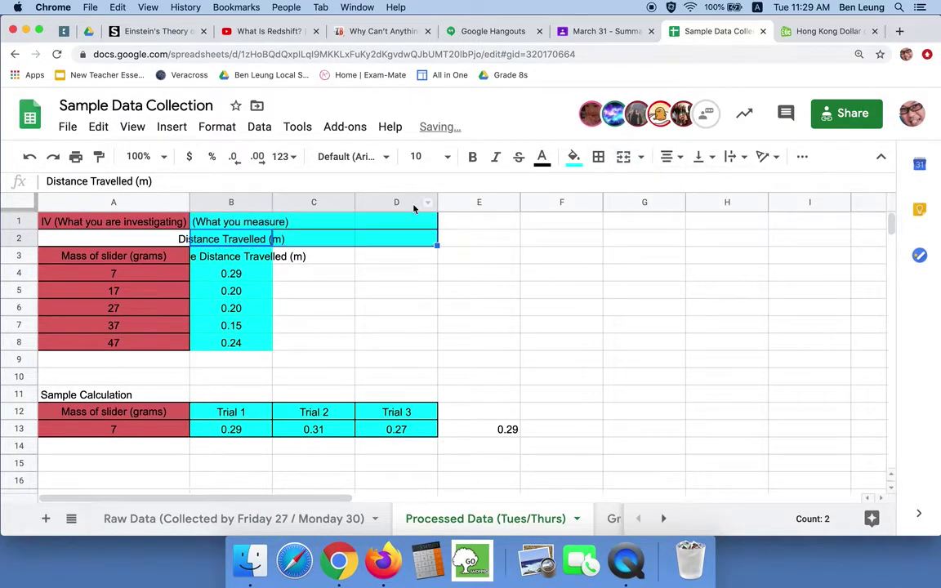
double_click(272, 202)
Remove the cyan fill and the borders from the empty cells C1:D2.
mouse_move(379, 226)
mouse_down()
mouse_move(405, 218)
mouse_move(457, 239)
mouse_up()
click(573, 156)
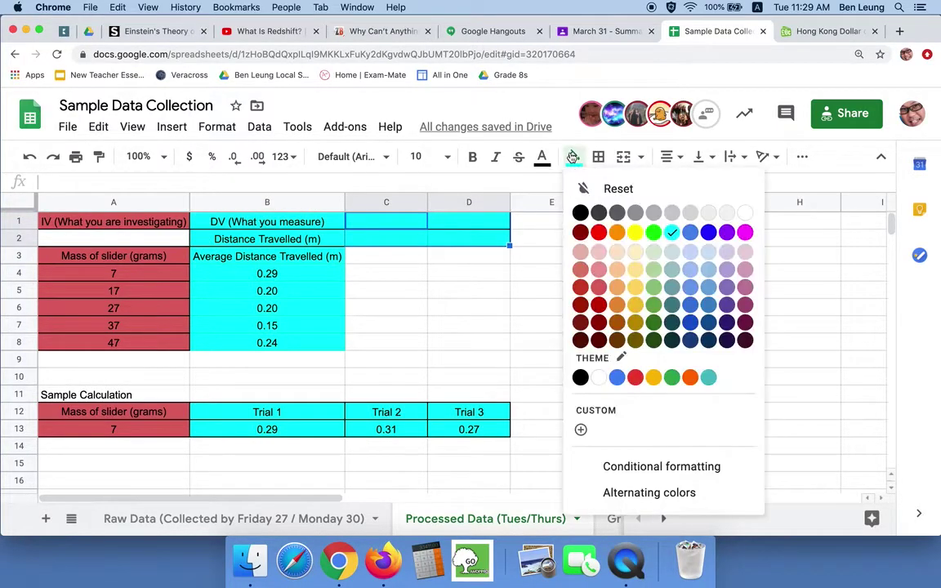
click(611, 189)
click(599, 158)
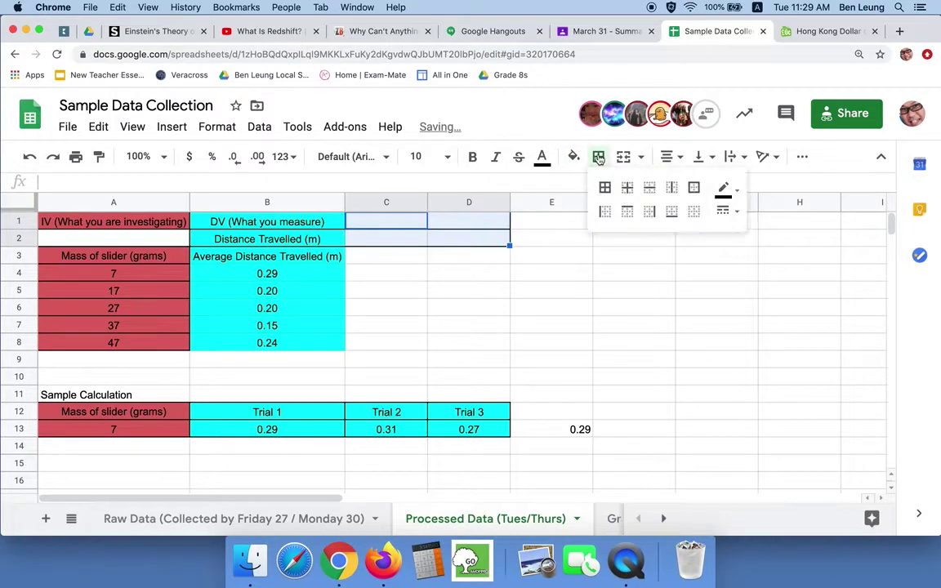
click(694, 212)
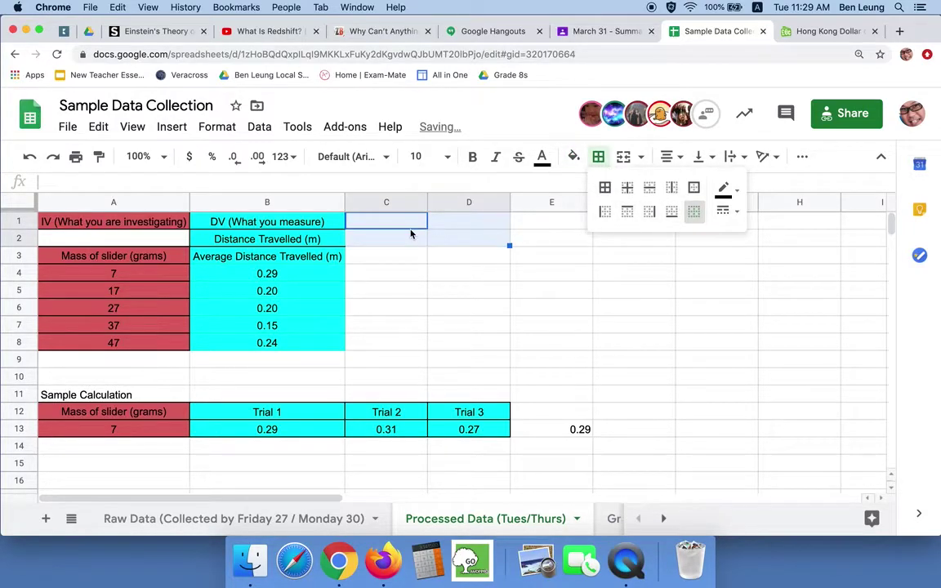
Clear the Distance Travelled (m) heading in B2 and move the table A3:B8 up one row to start in A2.
click(208, 239)
key(Delete)
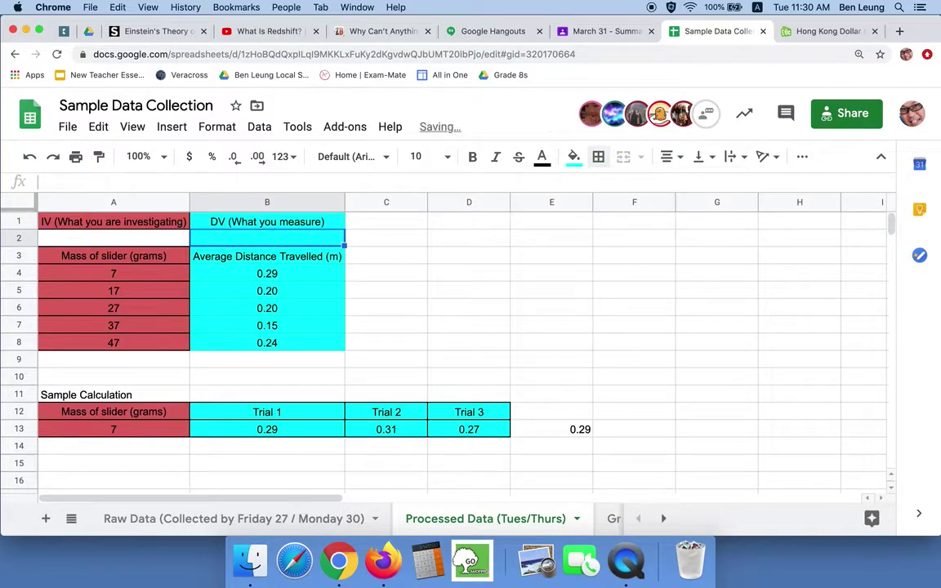
drag(57, 256, 228, 351)
key(ctrl+x)
click(152, 238)
key(ctrl+v)
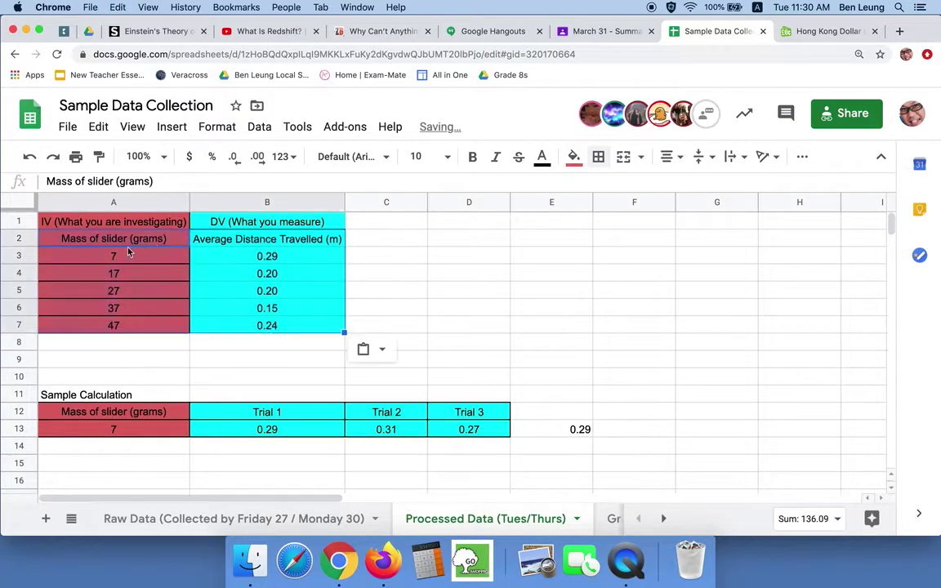
click(269, 359)
Apply borders around every cell of the processed data table A1:B7.
click(254, 221)
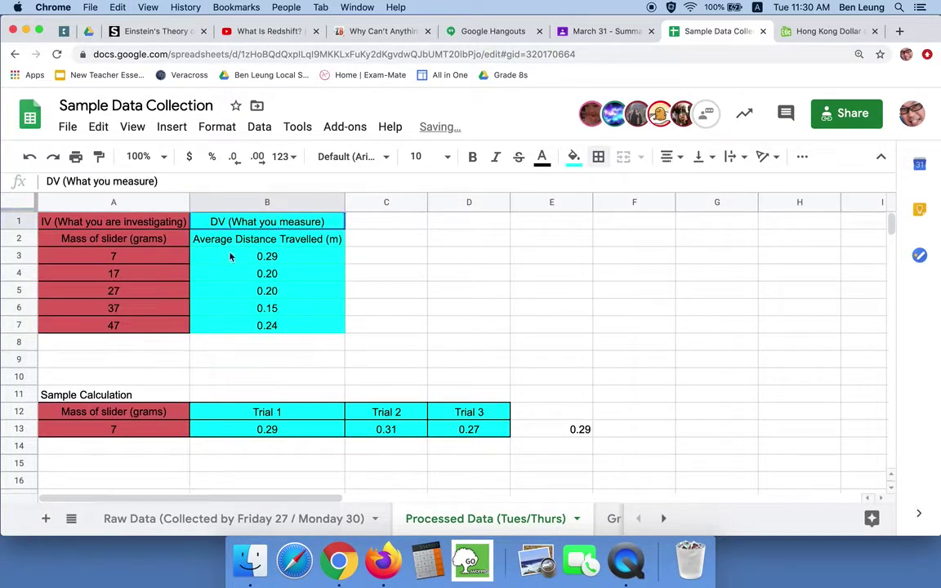
click(598, 156)
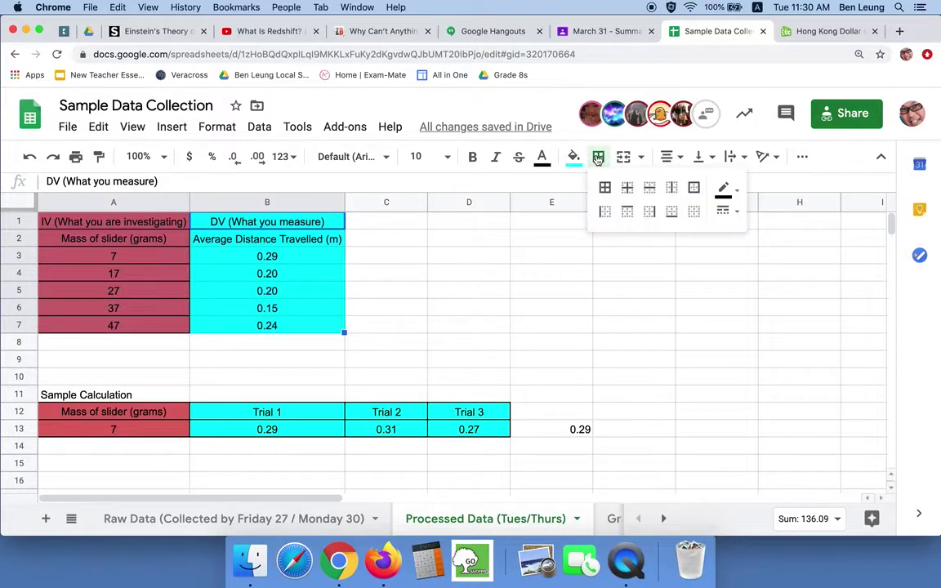
click(426, 313)
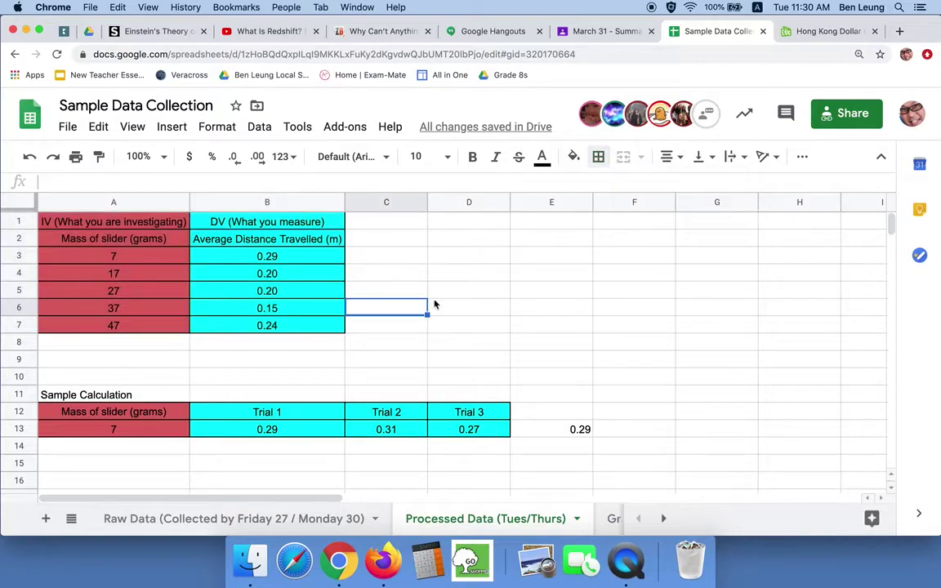
Check the Raw Data sheet, return to Processed Data and enter the heading "Average" in E12 above the sample calculation's result.
click(302, 519)
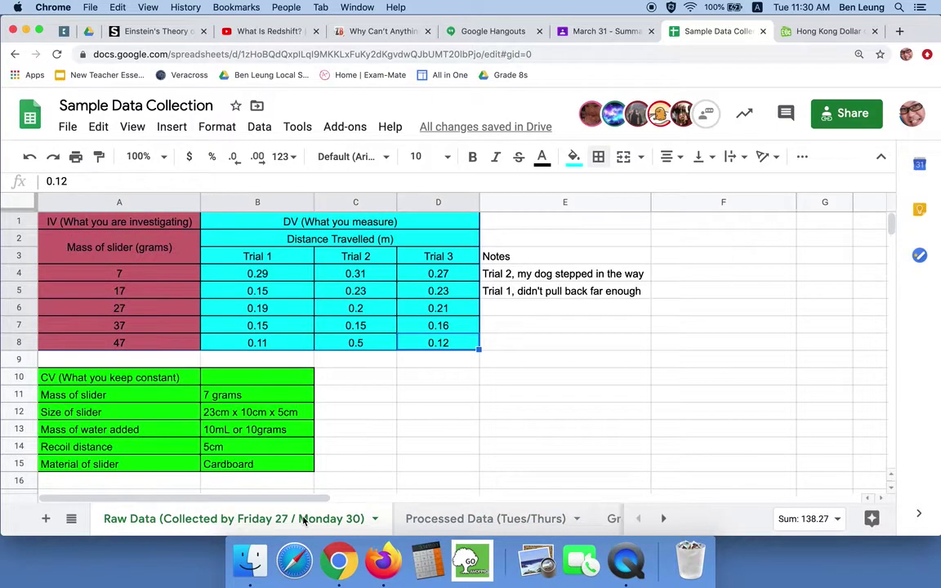
click(431, 518)
click(552, 418)
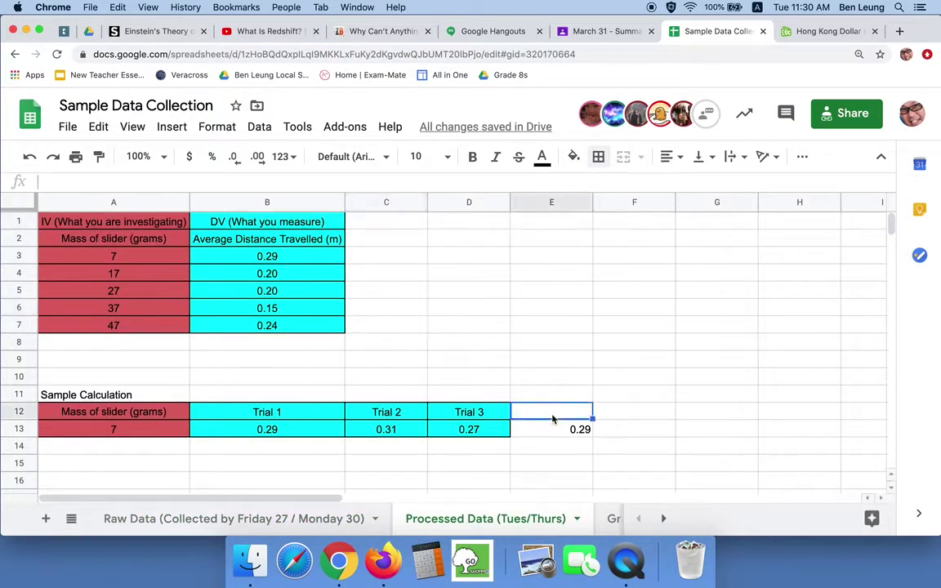
text(Average)
key(Return)
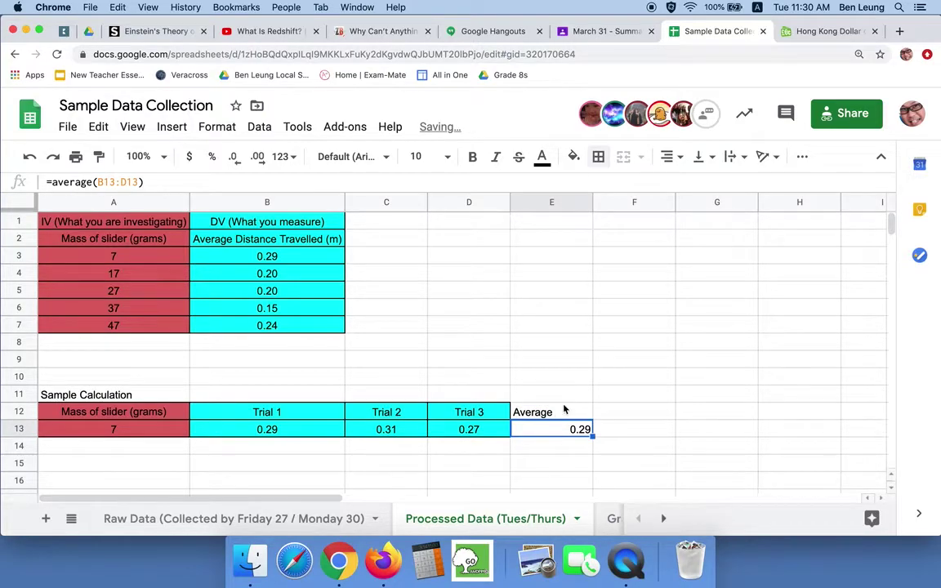
Fill the sample calculation's average cells E12:E13 with cyan to match the trial columns.
click(563, 411)
key(shift+Down)
click(574, 169)
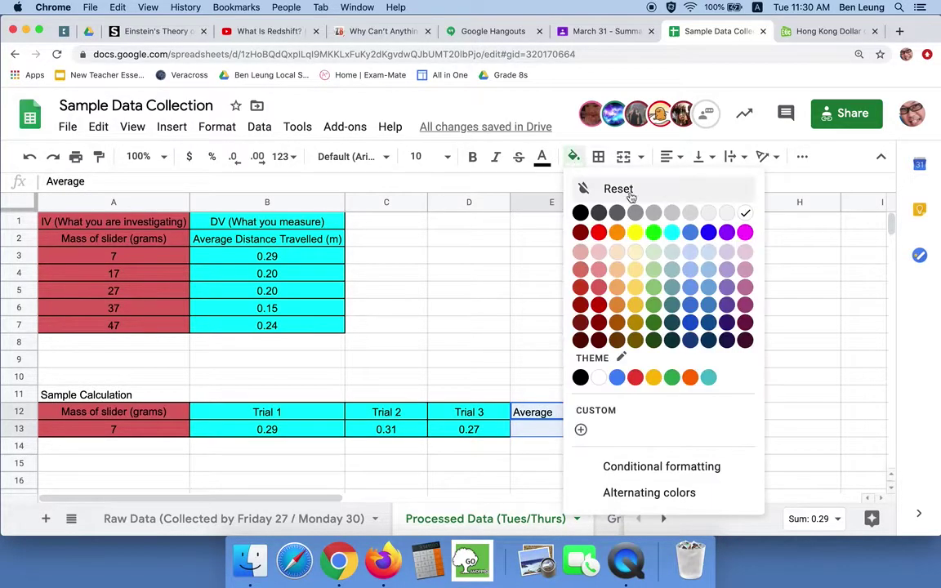
click(603, 210)
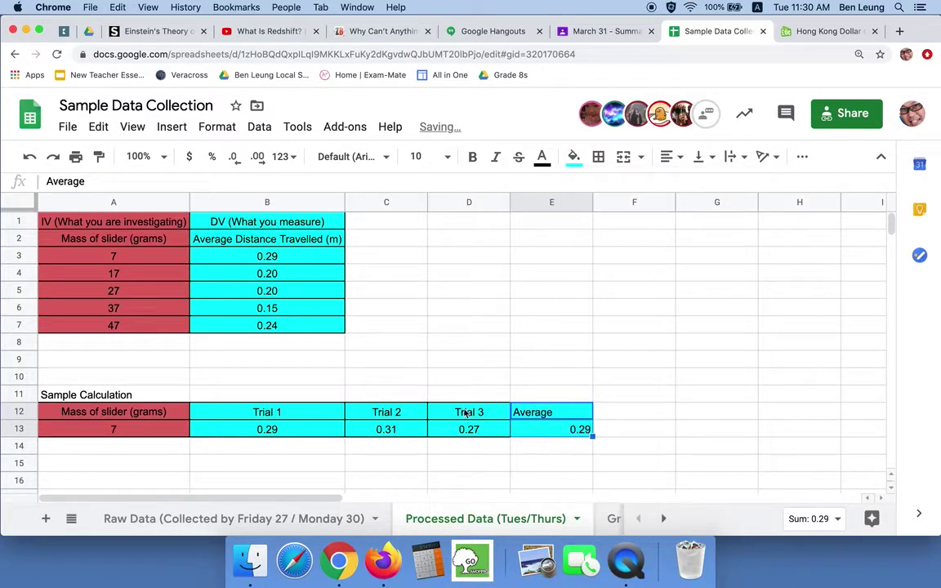
click(549, 425)
shift+click(145, 423)
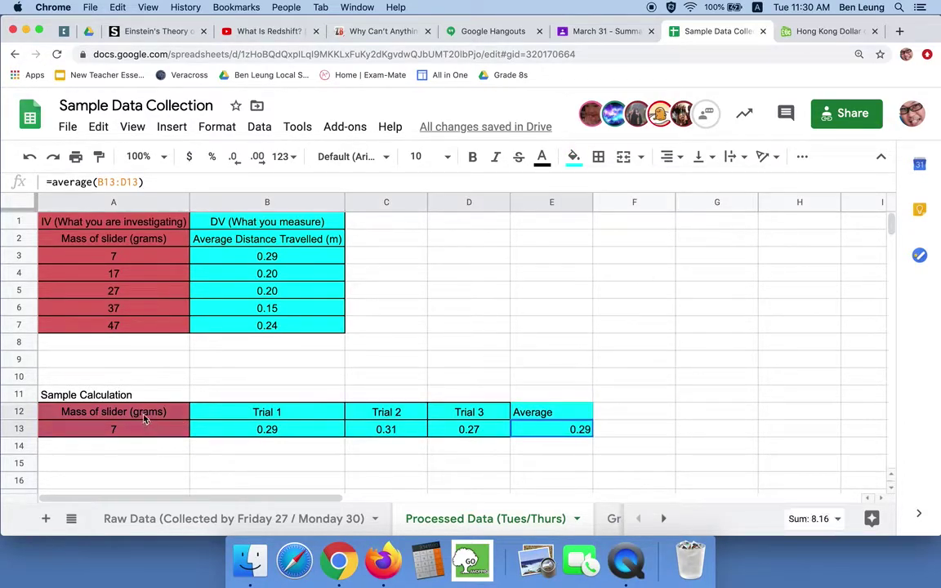
Copy A2:B7 from Processed Data into A1 of the Graph (Tues/Thurs) sheet and fit columns A and B to their contents.
click(664, 519)
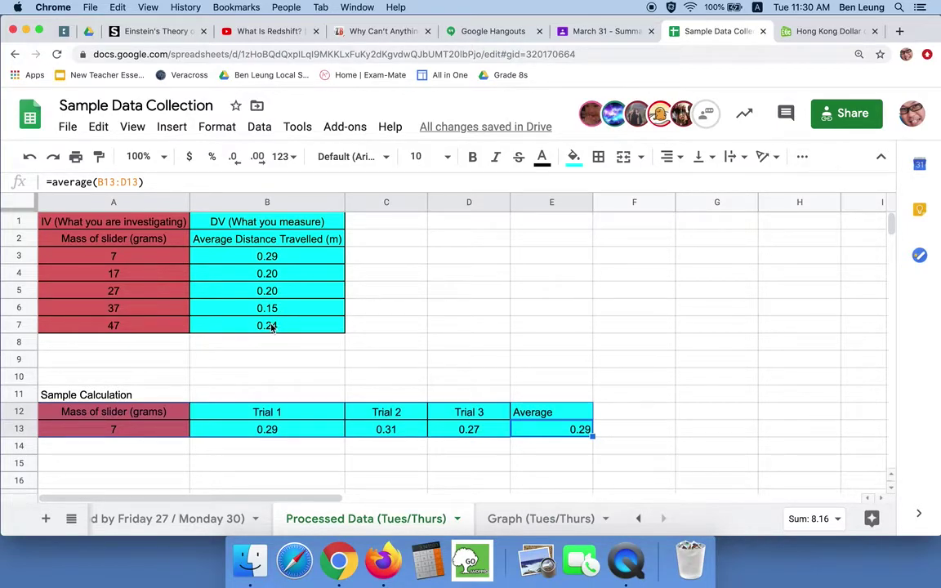
drag(273, 326, 96, 219)
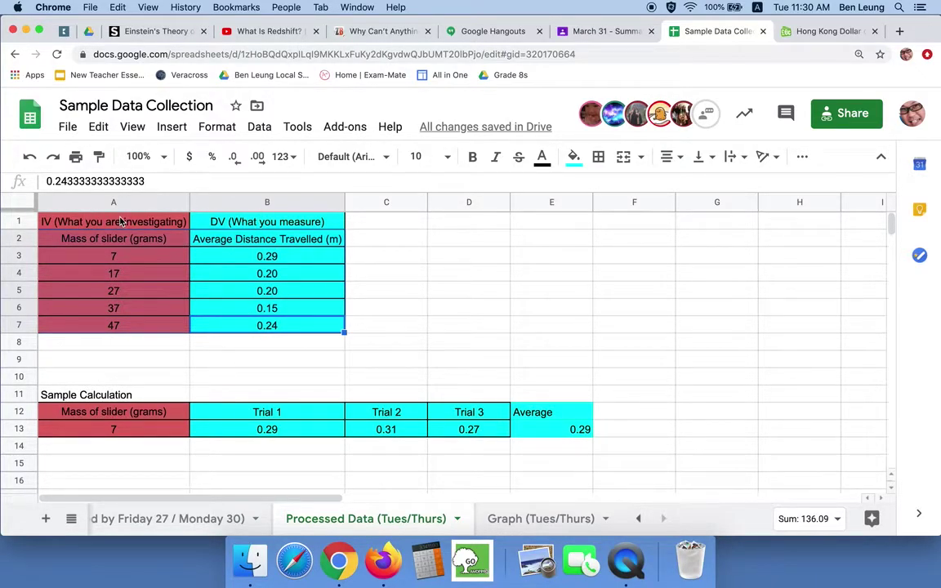
drag(121, 221, 224, 223)
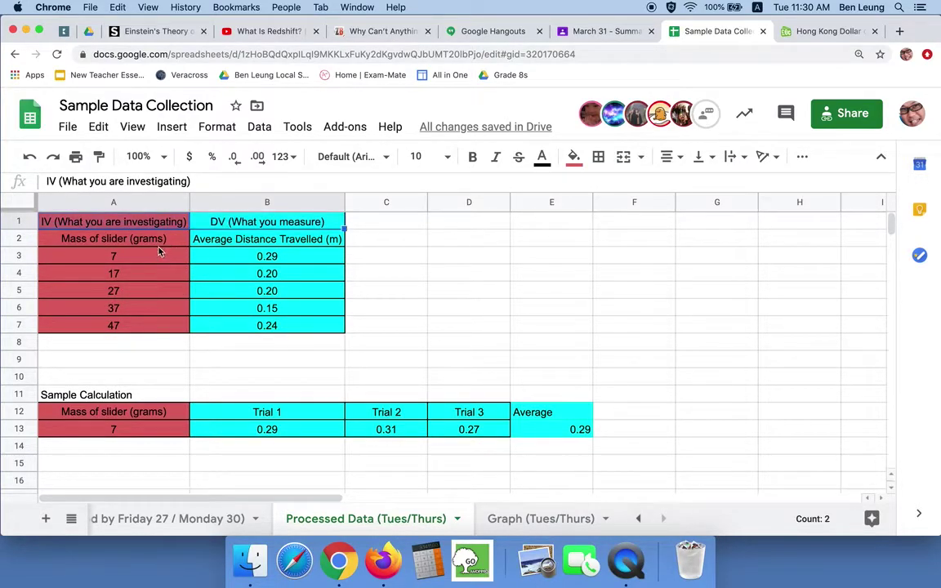
drag(144, 235, 262, 330)
key(ctrl+c)
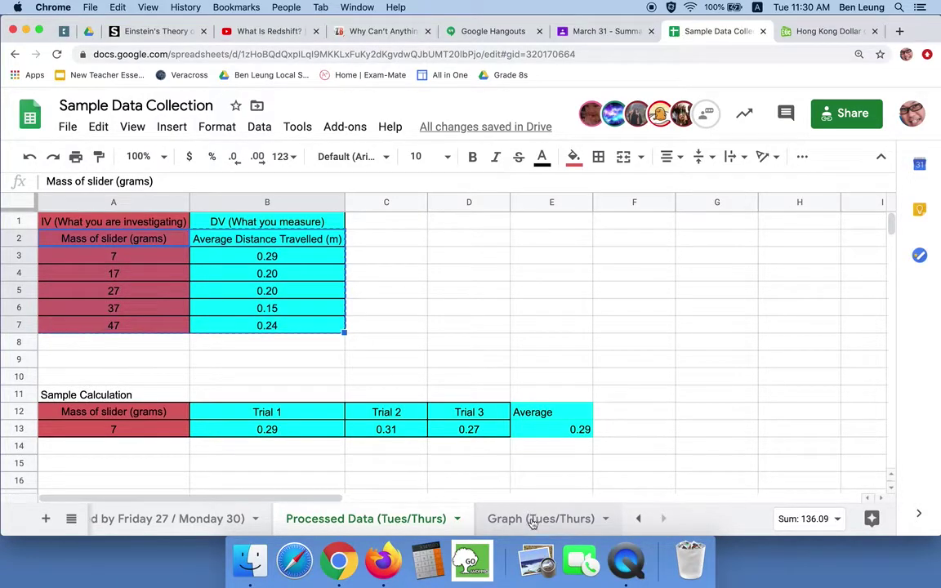
click(531, 523)
key(ctrl+v)
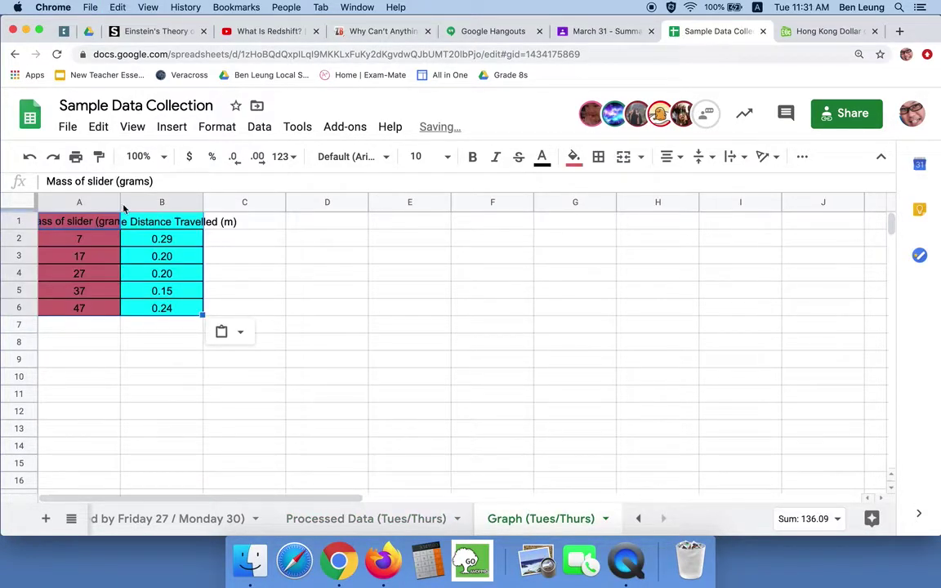
double_click(120, 202)
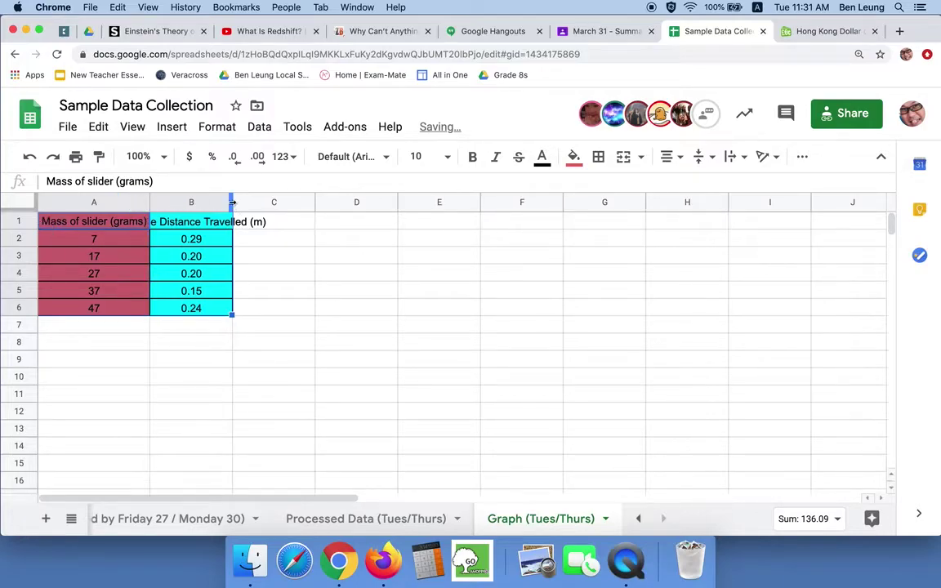
double_click(232, 202)
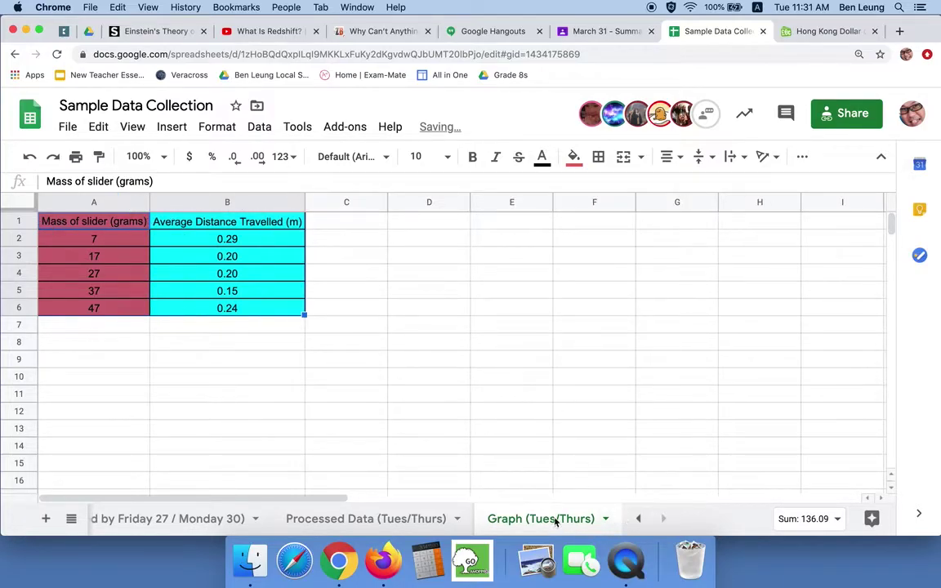
Add a new sheet to the spreadsheet and rename it "Graph".
click(45, 519)
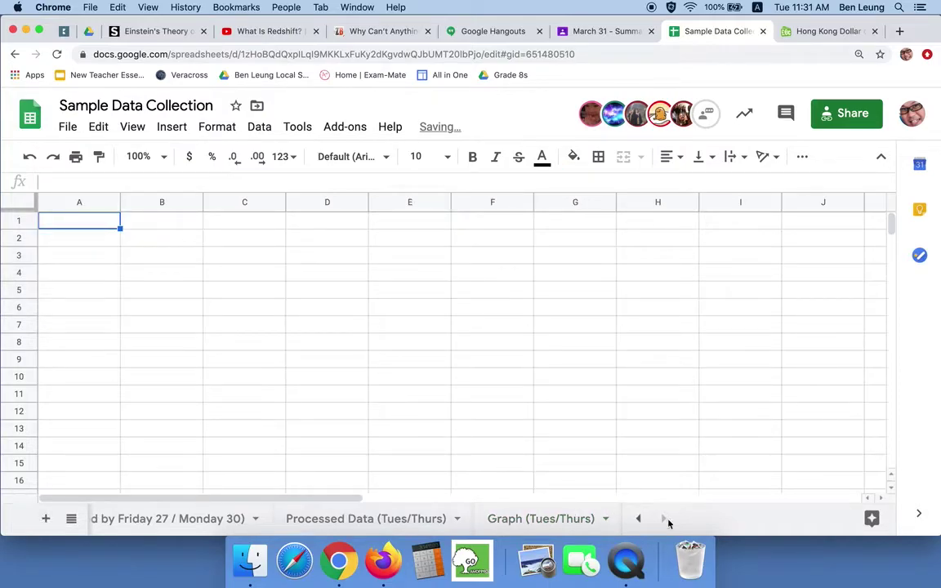
click(584, 519)
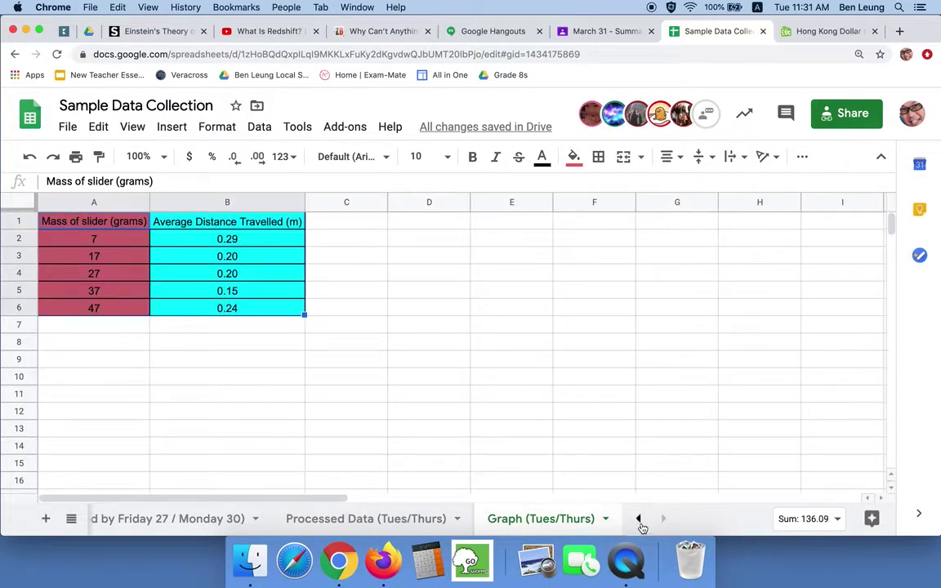
click(638, 519)
click(663, 519)
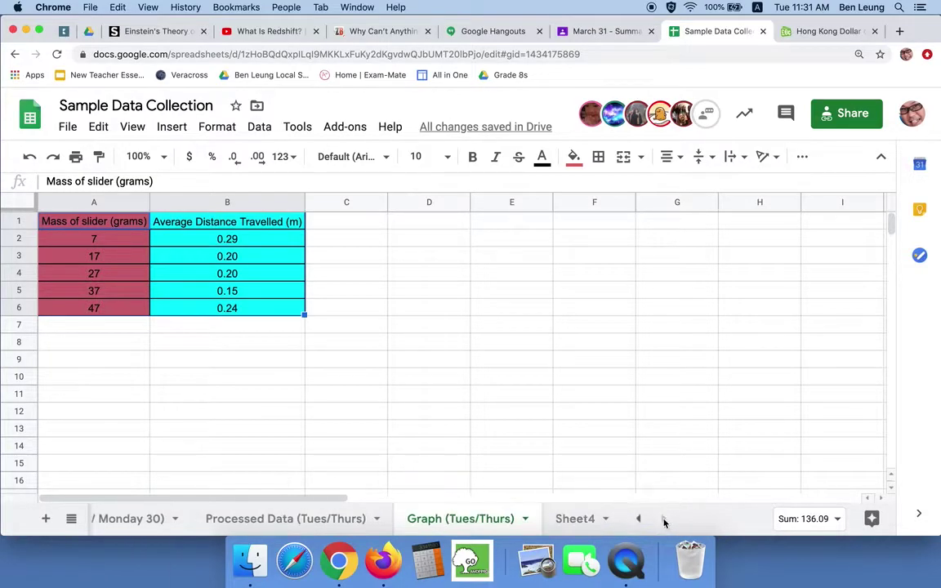
click(576, 519)
double_click(581, 524)
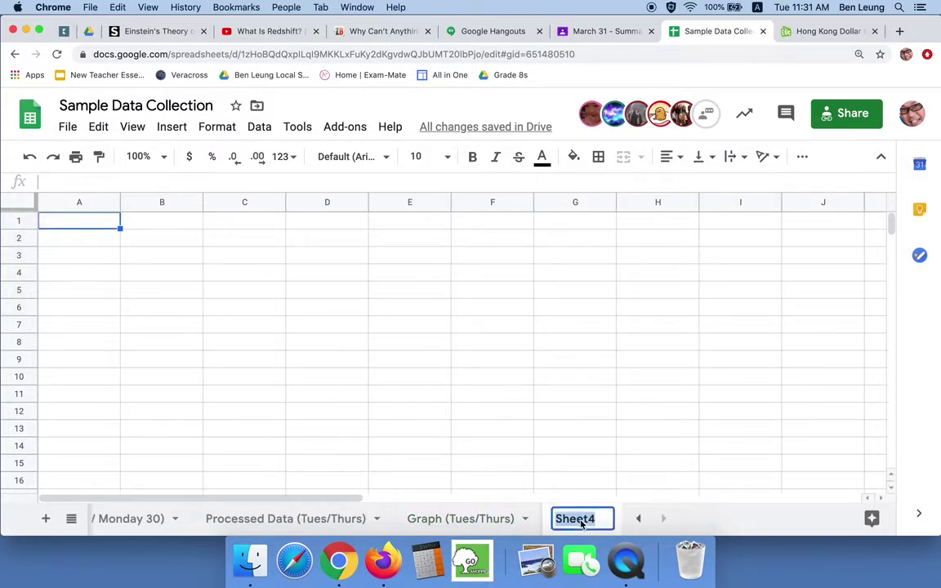
text(Graph)
key(Return)
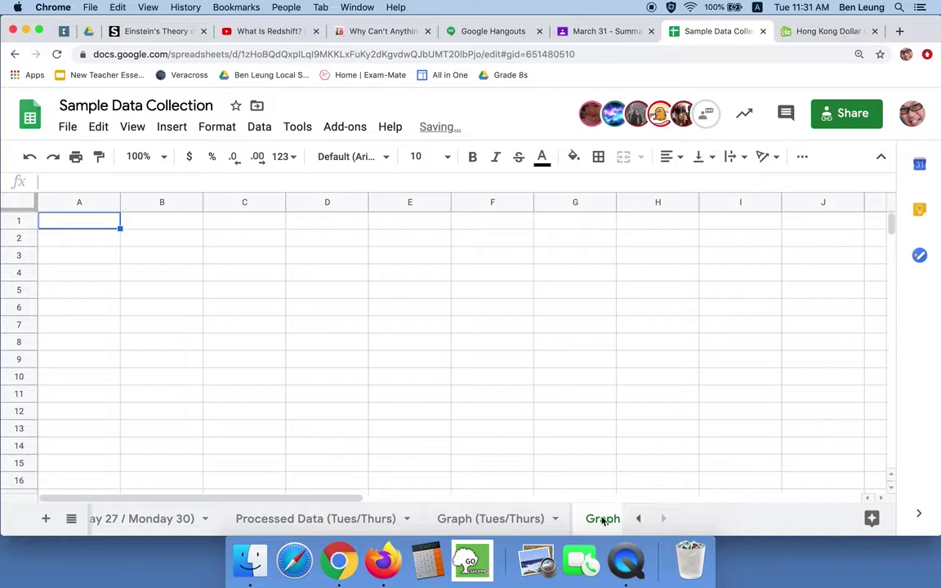
Delete the extra empty Graph sheet, keeping Graph (Tues/Thurs).
click(518, 518)
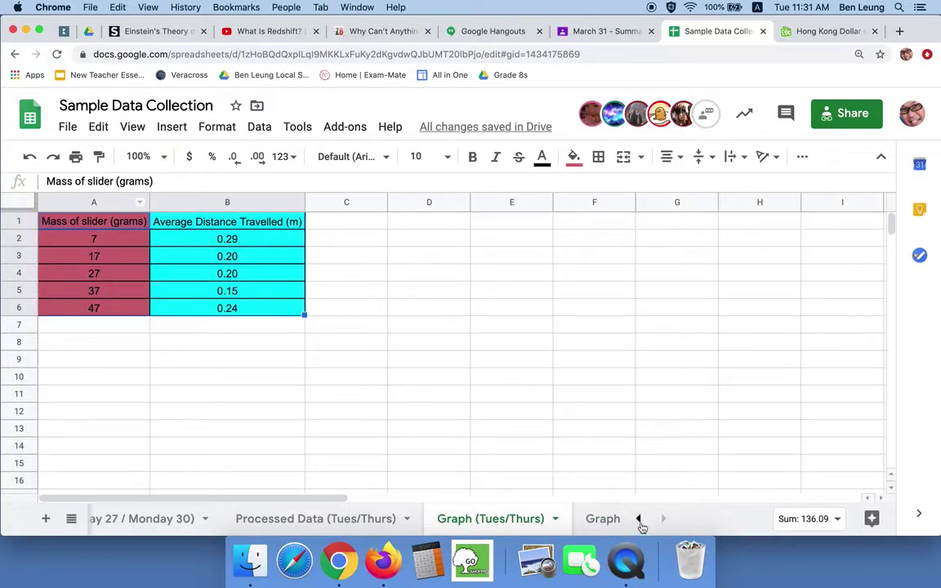
click(611, 525)
right_click(611, 525)
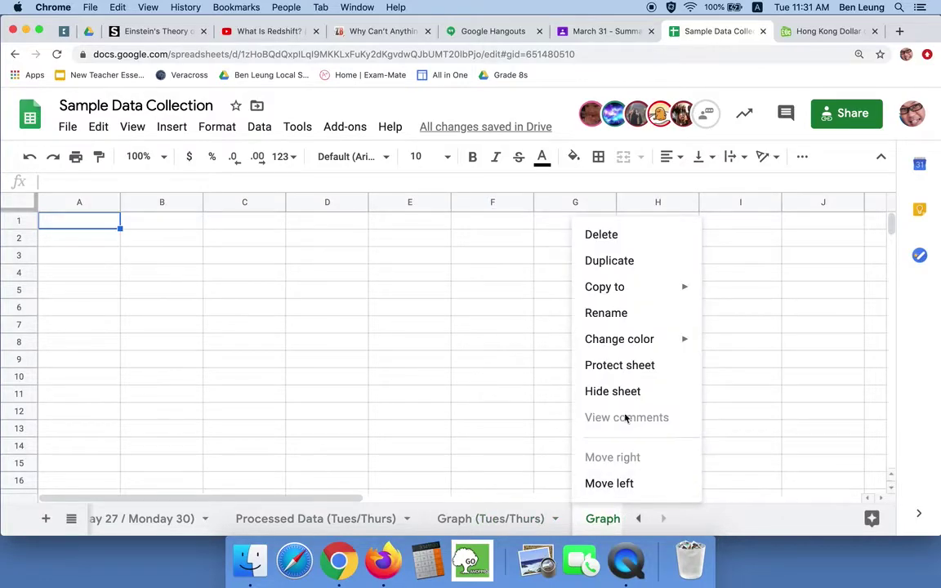
click(645, 235)
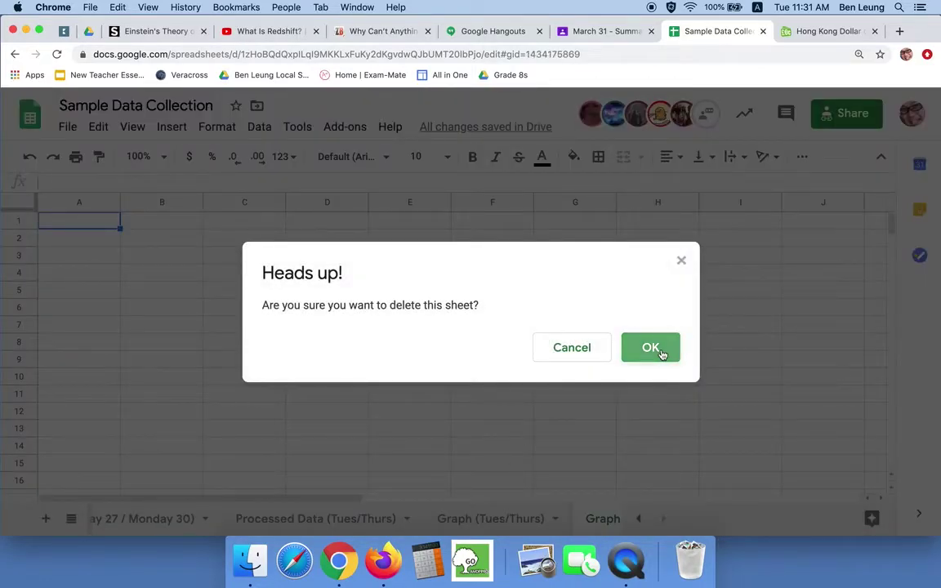
click(651, 347)
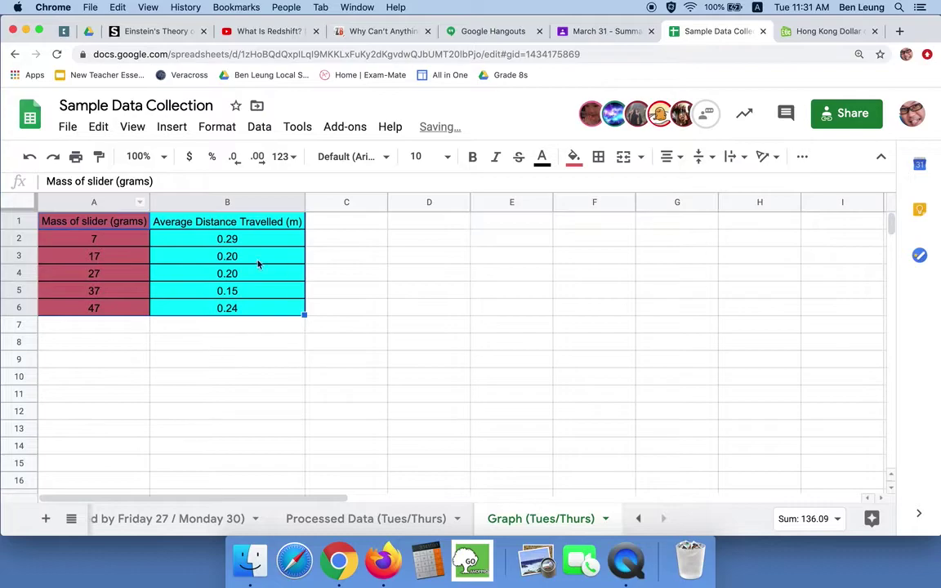
Insert a chart from the mass and average distance data in A1:B6 of the Graph (Tues/Thurs) sheet.
click(276, 314)
drag(275, 317, 93, 230)
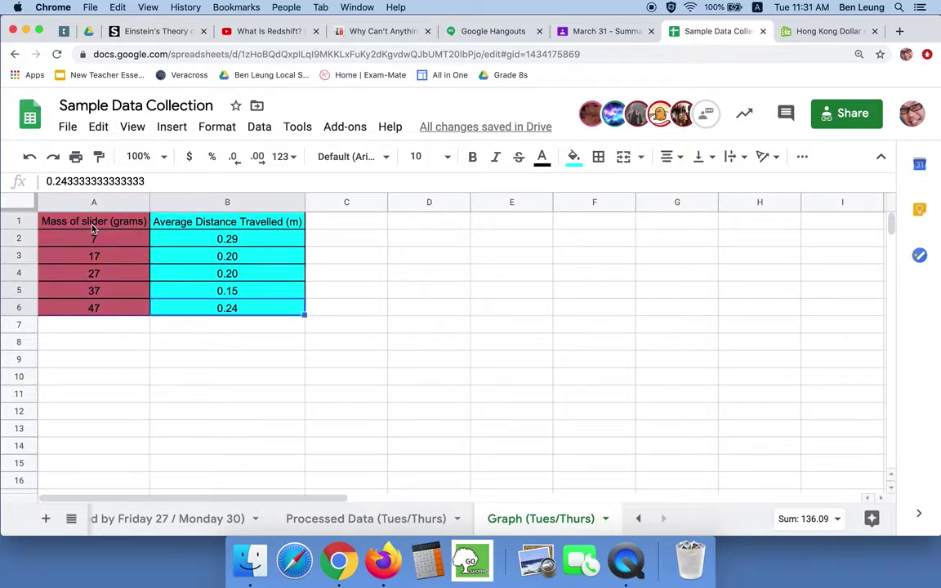
click(172, 127)
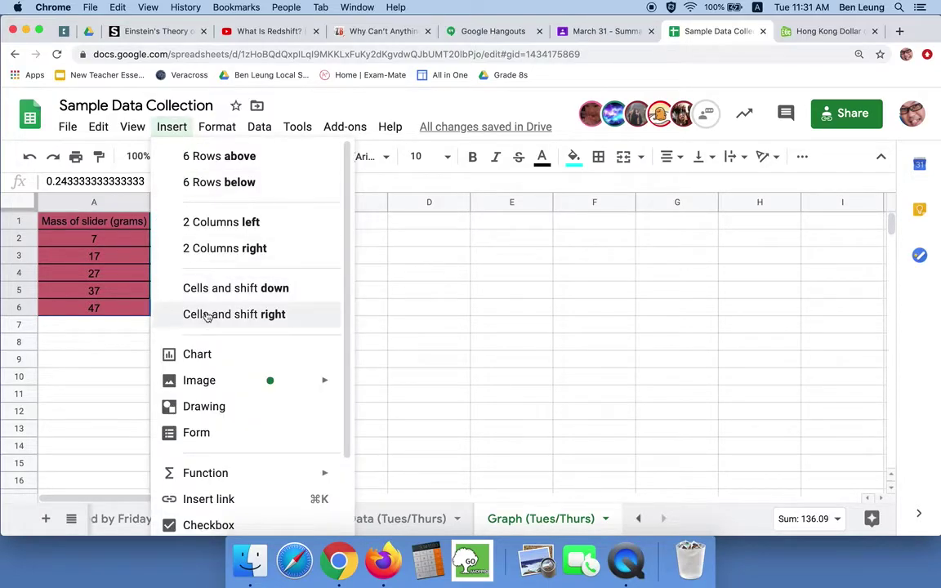
click(243, 358)
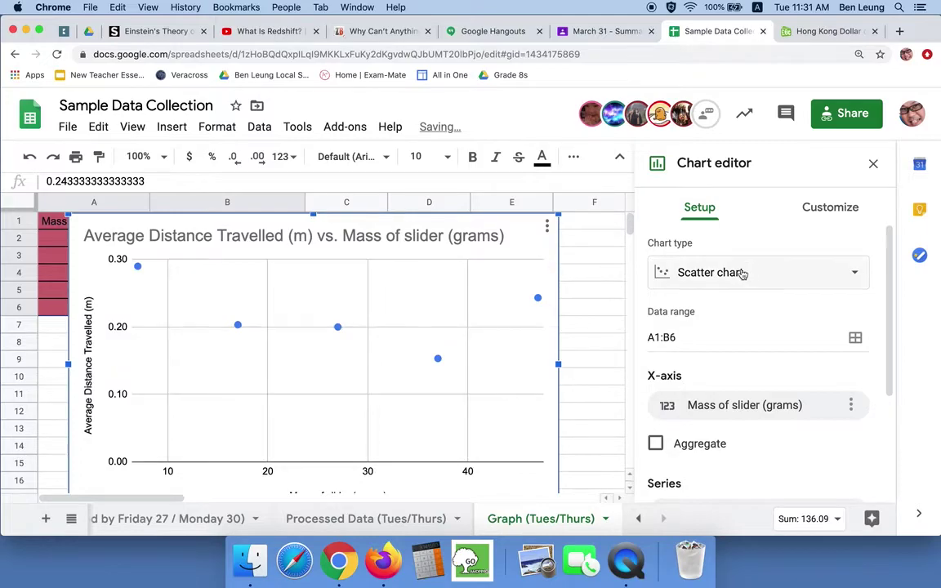
Try the line chart type on the distance versus mass chart, and switch it back to a scatter chart.
click(747, 273)
click(825, 359)
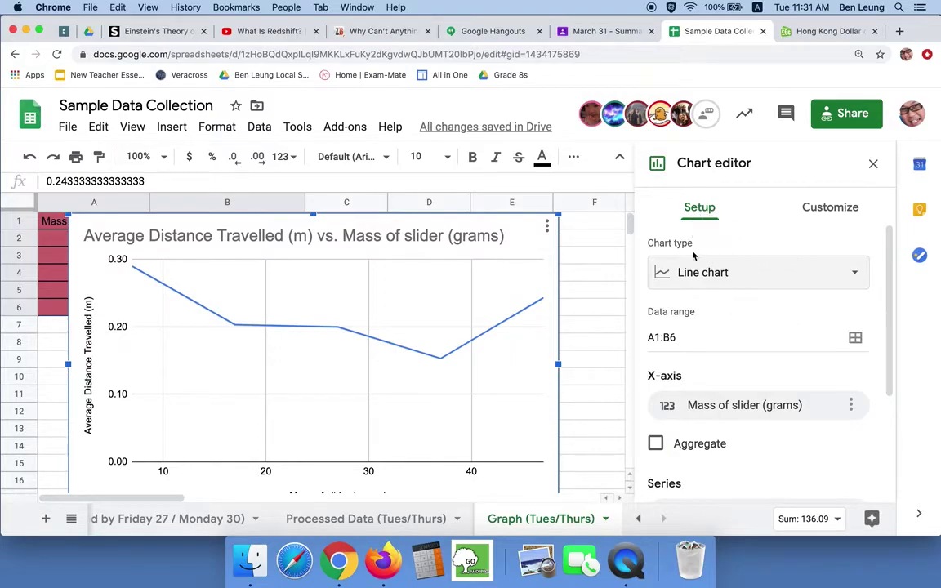
click(850, 279)
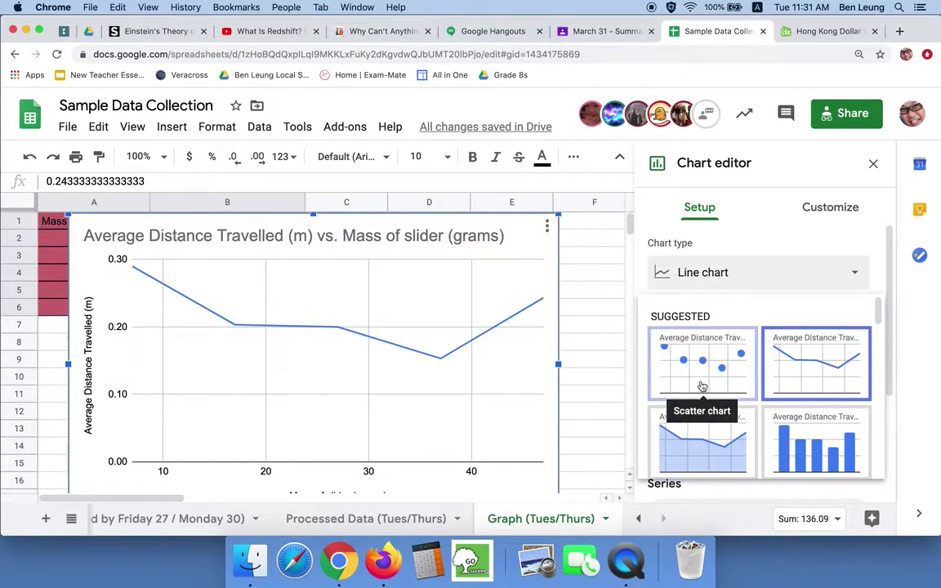
click(740, 360)
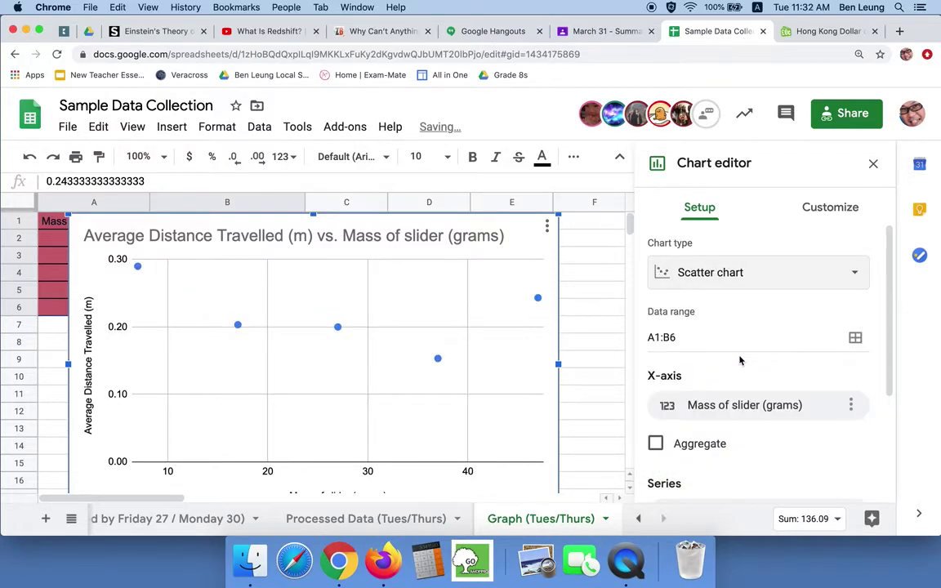
Add a linear trendline to the Average Distance Travelled series of the scatter chart.
scroll(740, 356, down, 2)
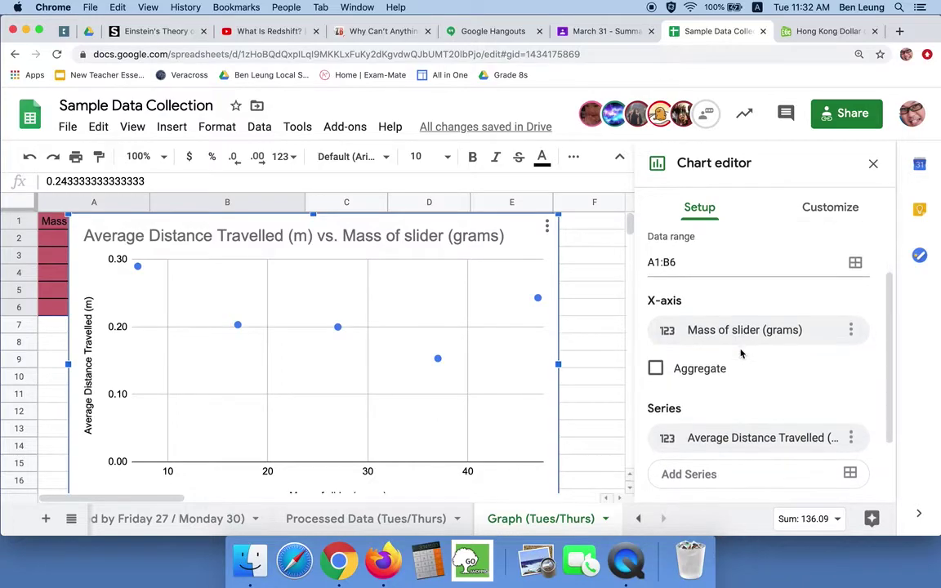
scroll(741, 351, up, 1)
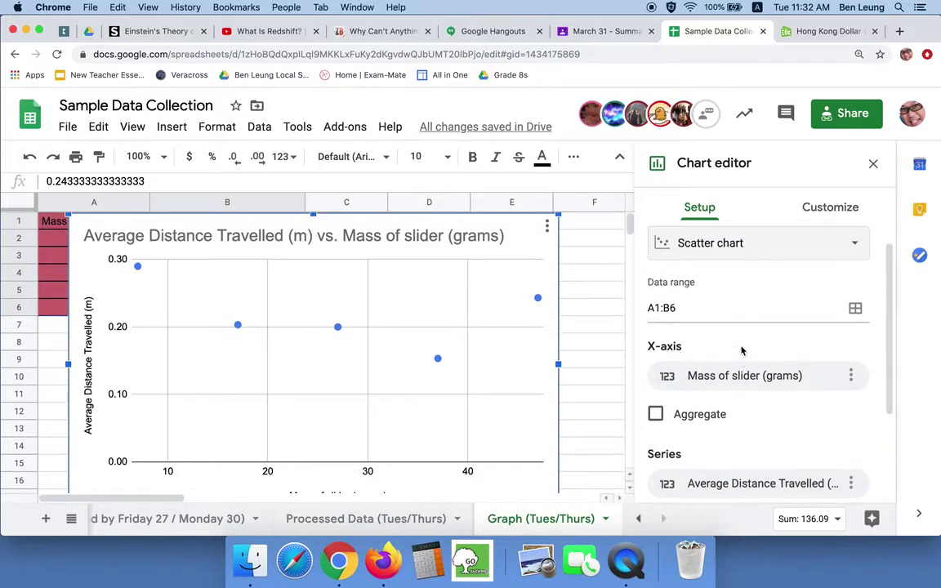
click(832, 207)
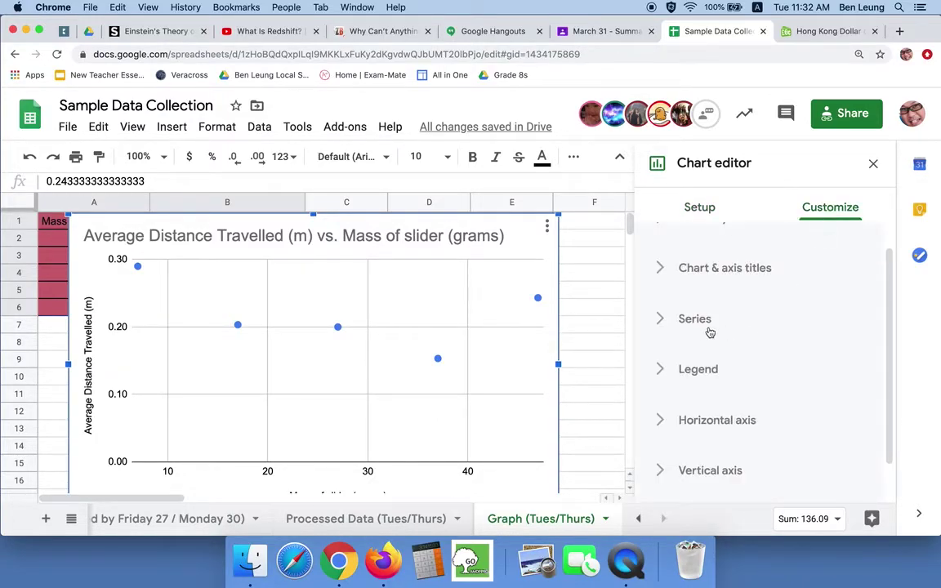
click(661, 321)
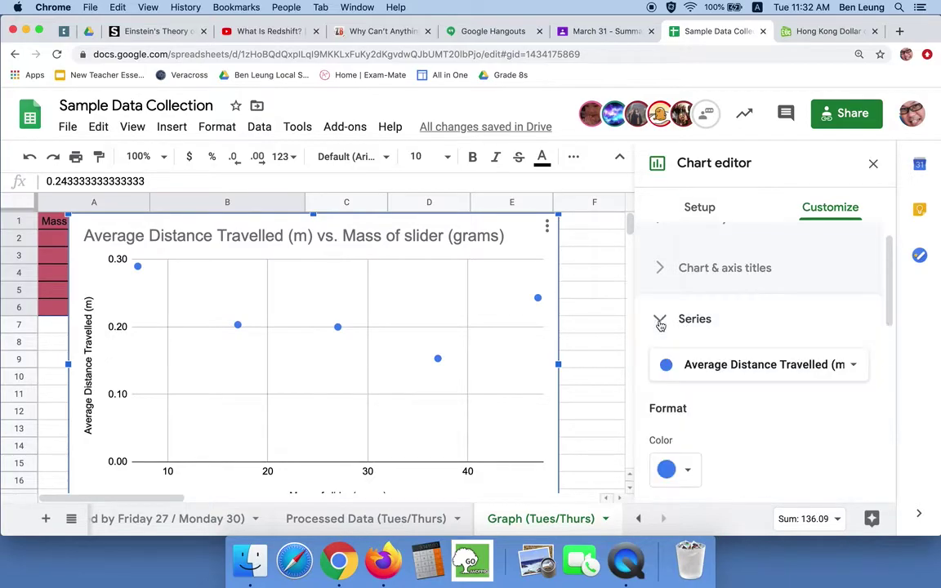
scroll(709, 423, down, 5)
scroll(711, 424, down, 2)
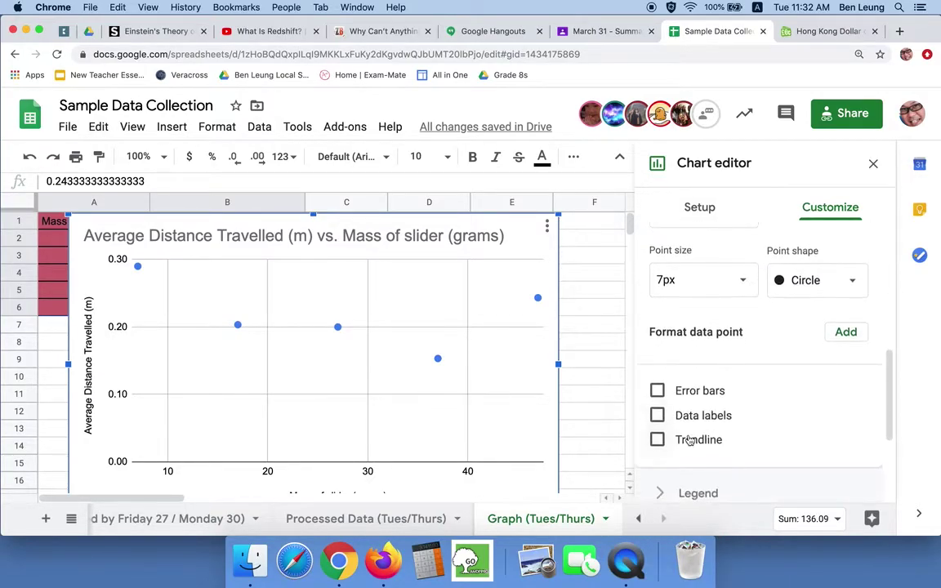
click(658, 439)
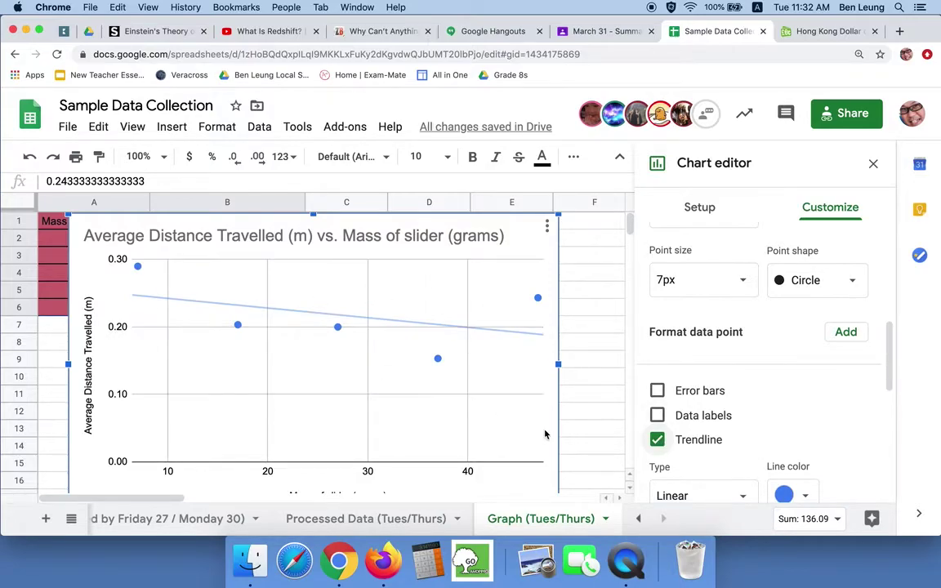
scroll(546, 435, down, 1)
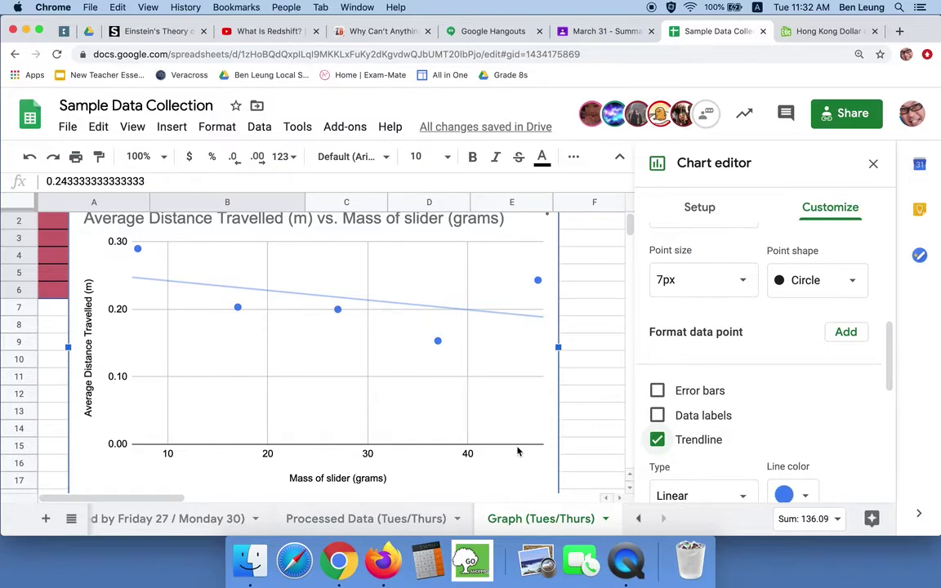
scroll(792, 371, down, 6)
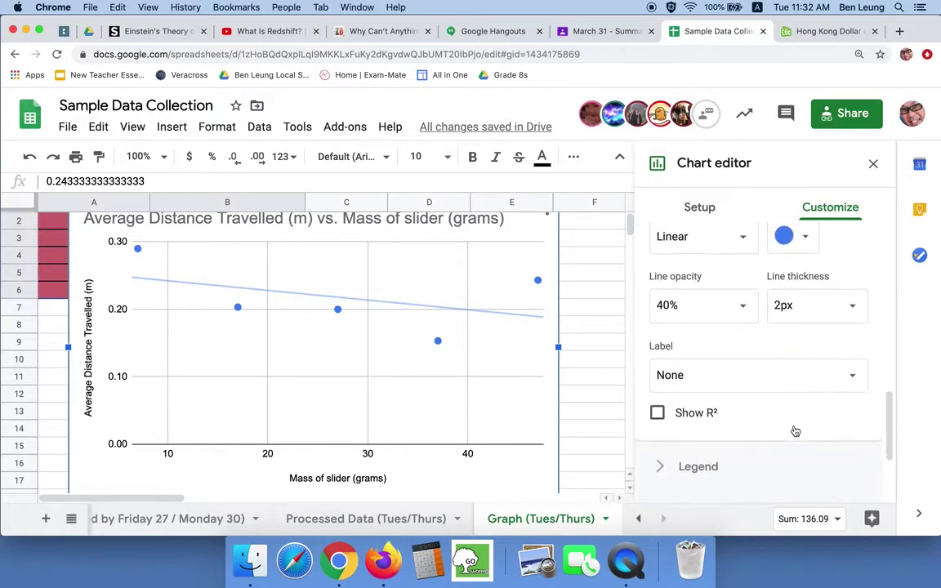
scroll(794, 430, down, 2)
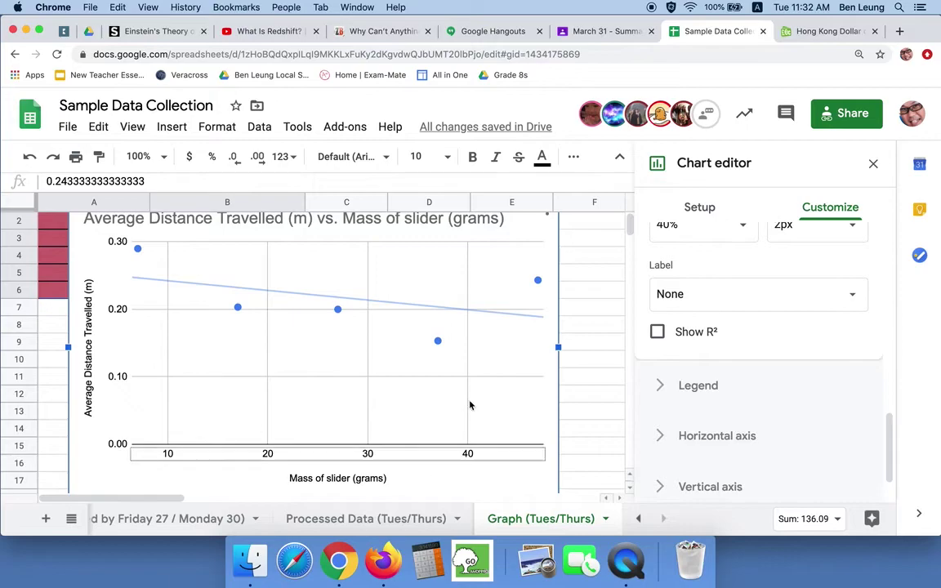
scroll(449, 272, up, 1)
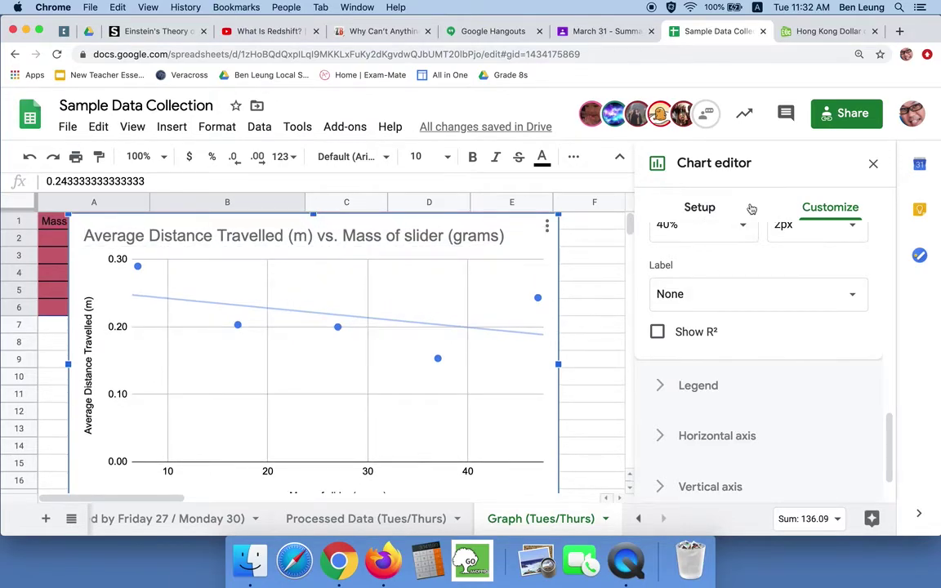
Close the chart editor and move the chart beside the data table so that it starts at column C.
click(880, 166)
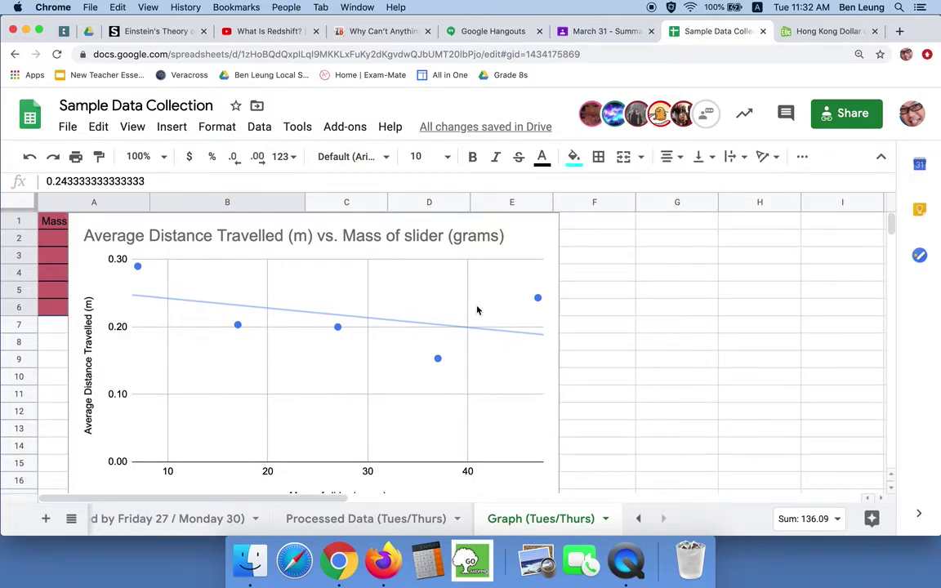
click(424, 302)
drag(425, 301, 666, 284)
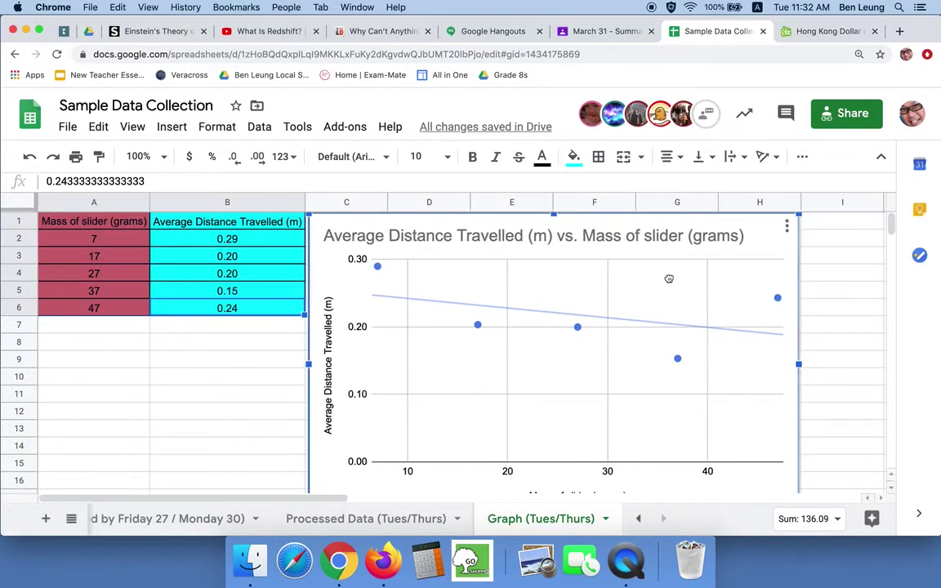
Apply all borders to the Average cells E12:E13 on the Processed Data (Tues/Thurs) sheet and return to the Graph (Tues/Thurs) sheet.
click(414, 520)
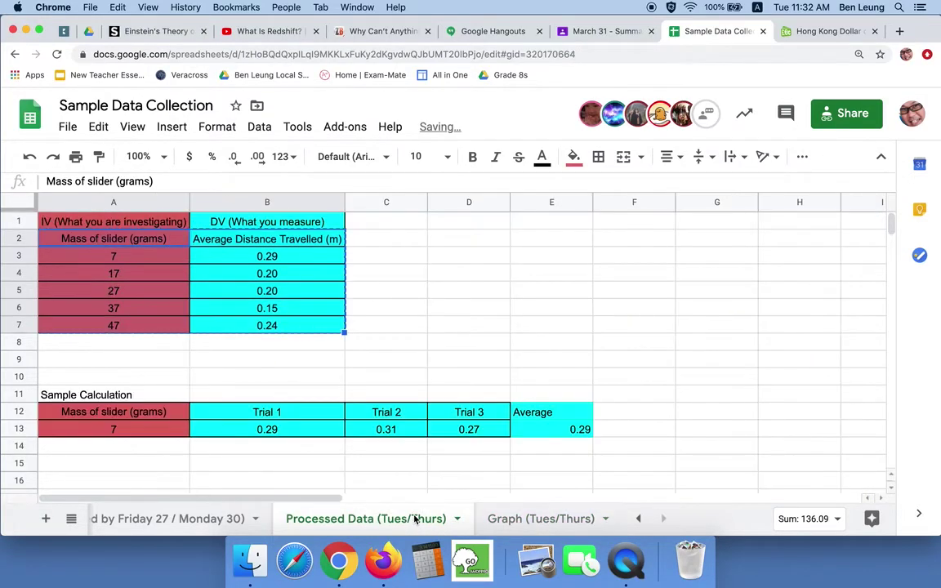
drag(551, 421, 564, 431)
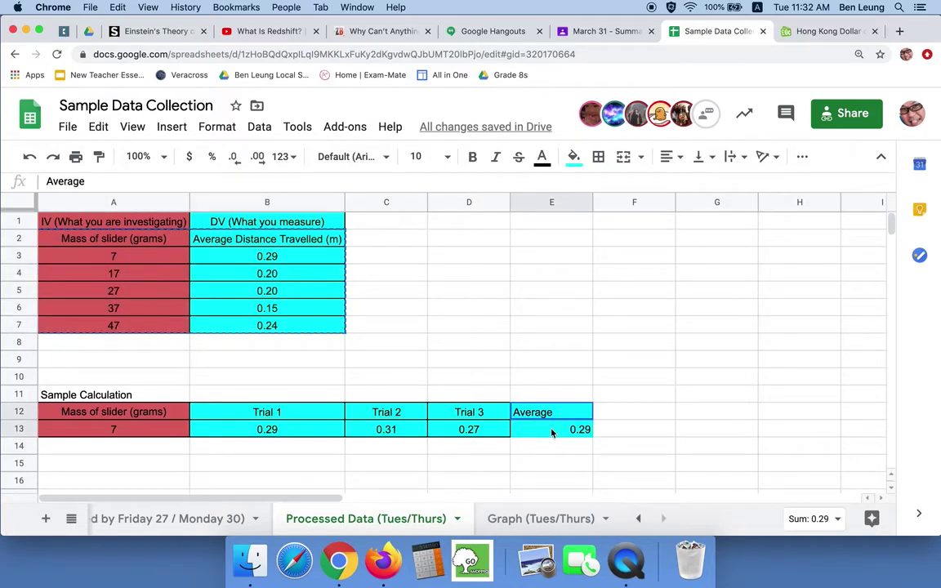
click(597, 156)
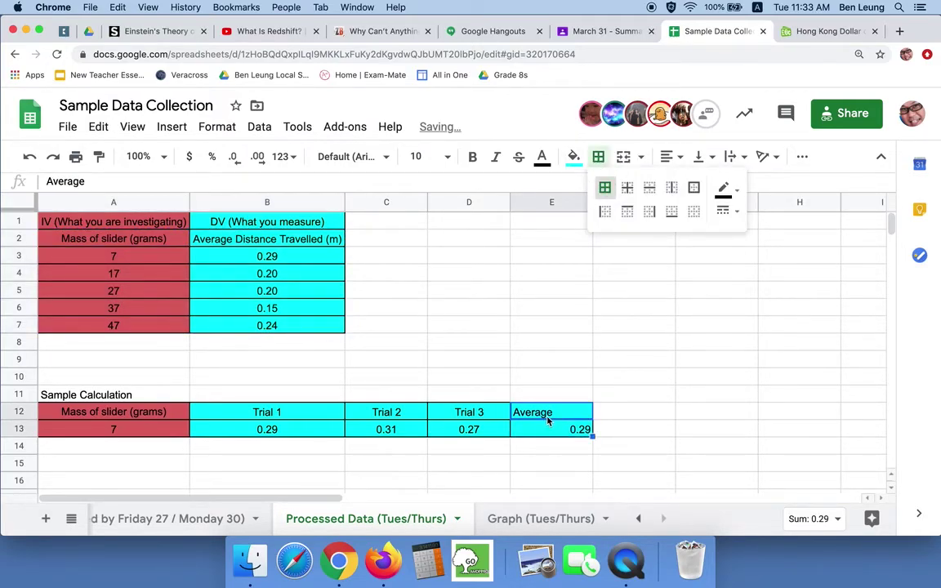
key(Escape)
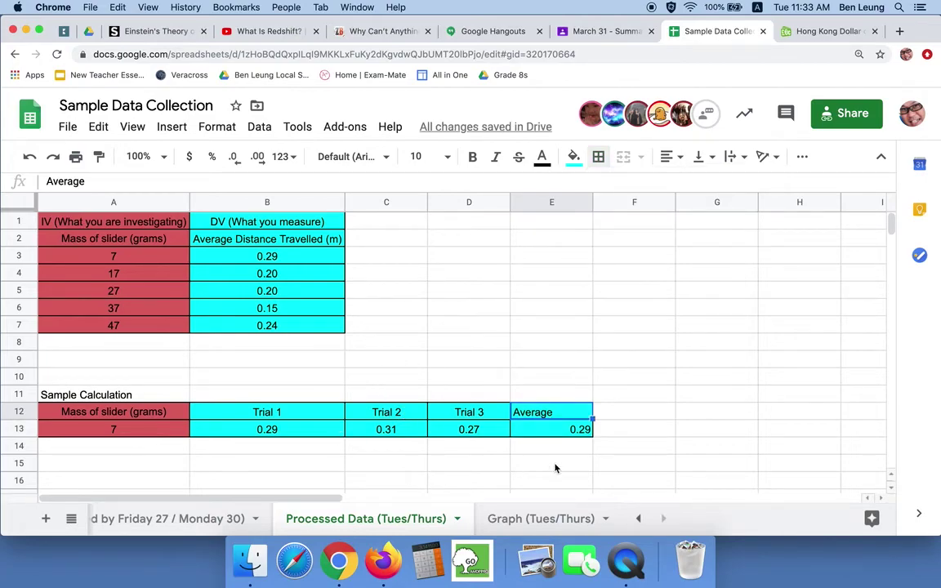
click(541, 516)
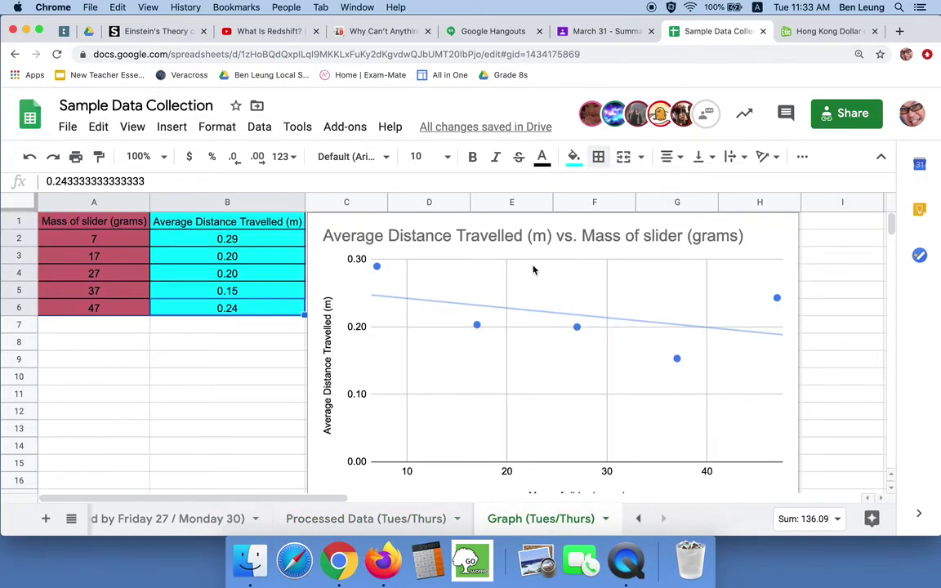